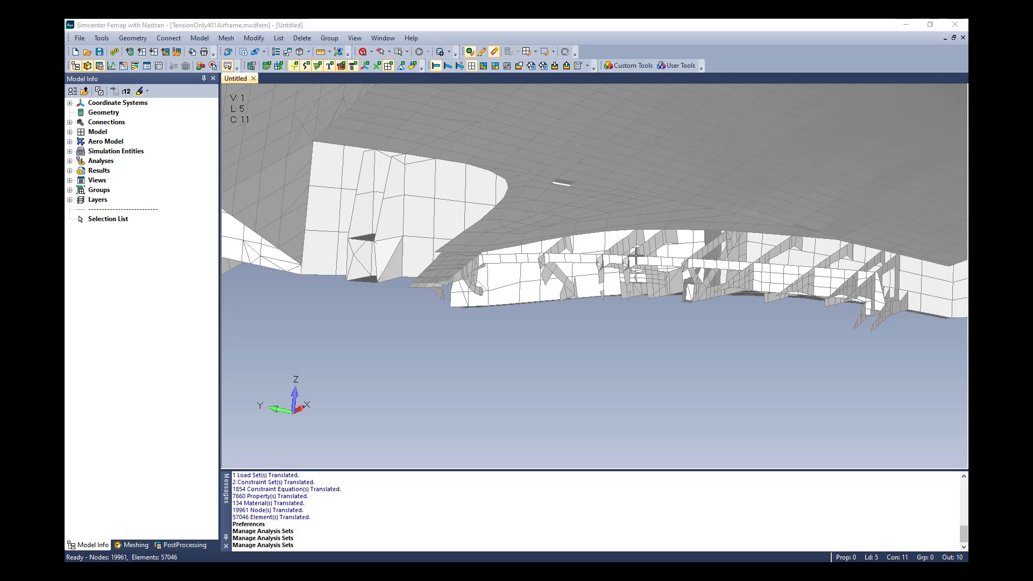
Set the analysis set's output requests to send results to Simcenter instead of Femap.
{"action": "left_click", "coordinate": [199, 38]}
{"action": "left_click", "coordinate": [224, 143]}
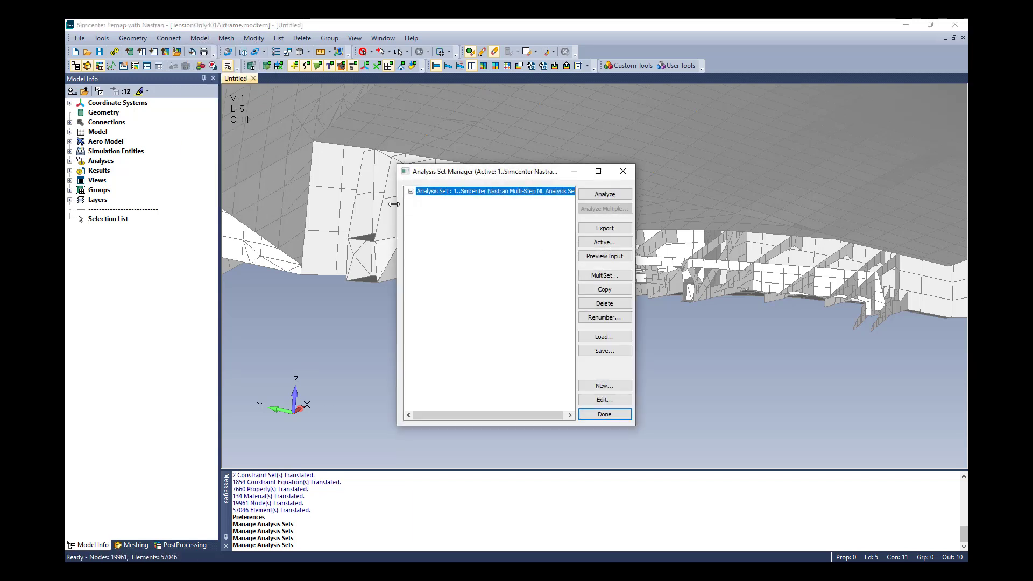
{"action": "left_click", "coordinate": [412, 191]}
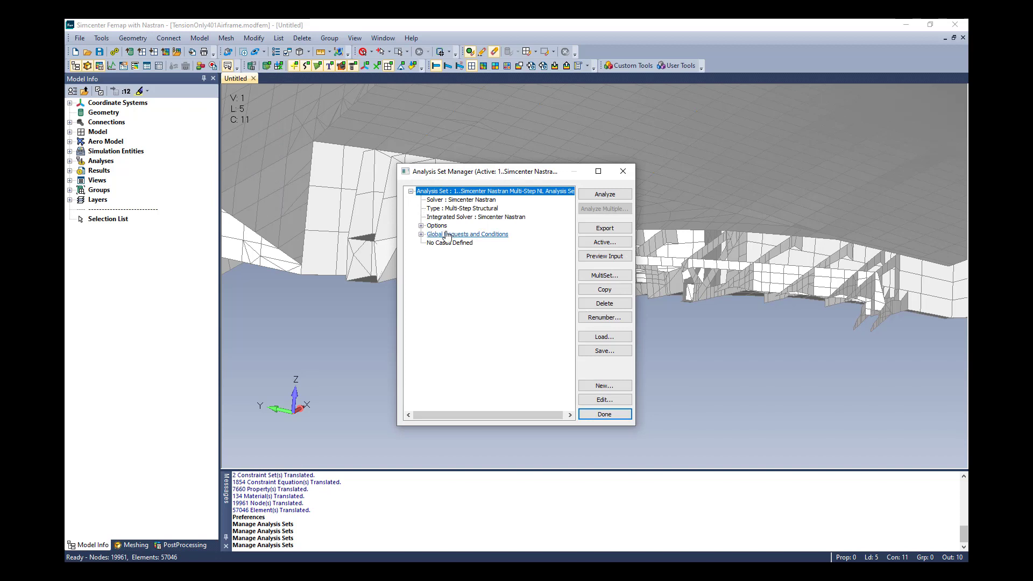
{"action": "left_click", "coordinate": [422, 234]}
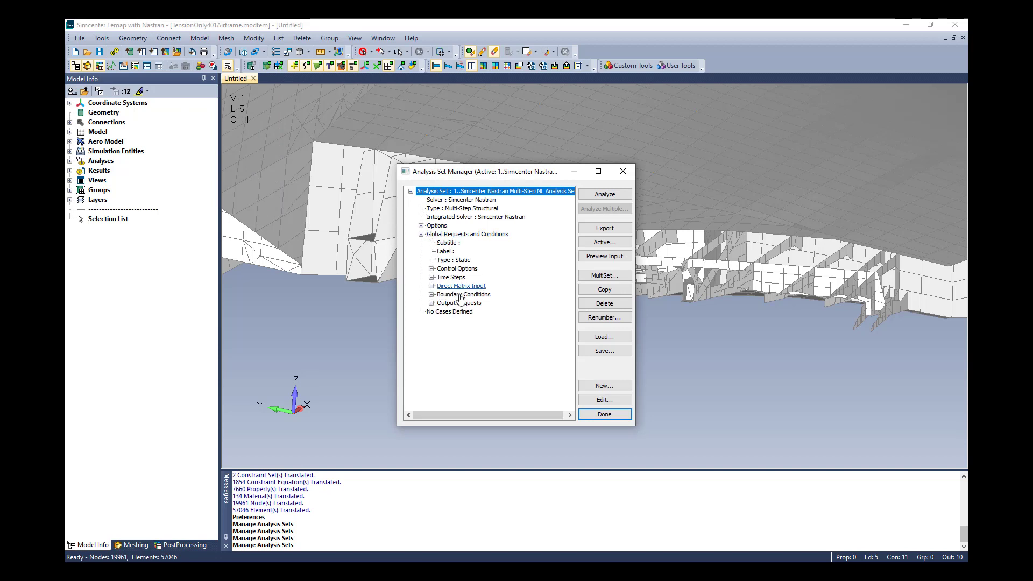
{"action": "left_click", "coordinate": [459, 303]}
{"action": "left_click", "coordinate": [602, 401]}
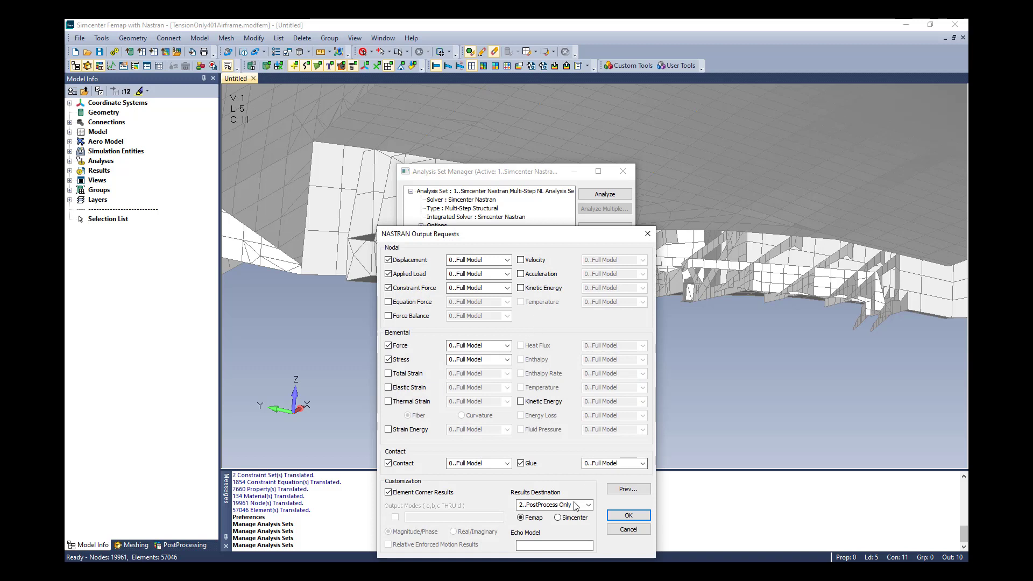
{"action": "left_click", "coordinate": [559, 518]}
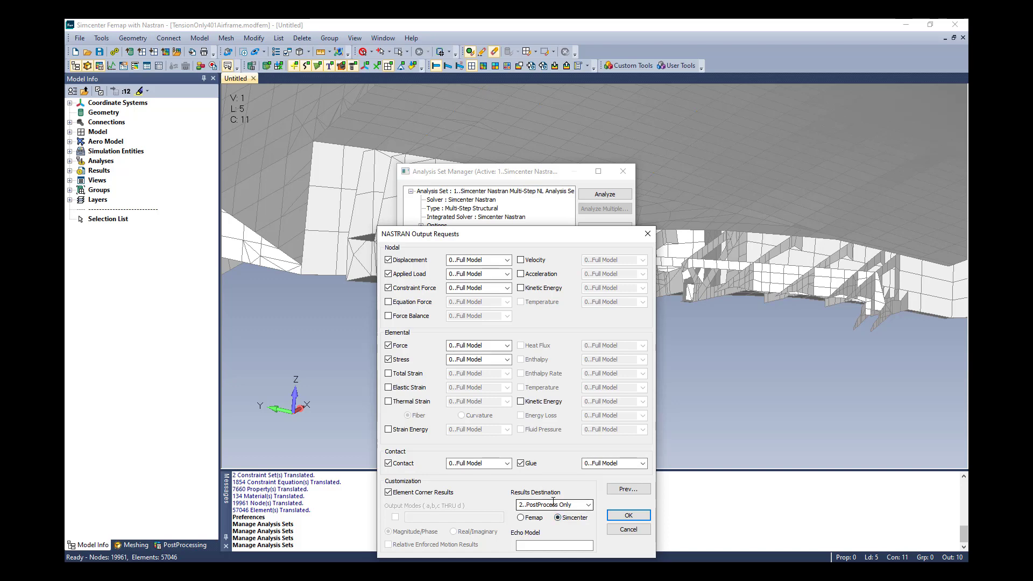
{"action": "left_click", "coordinate": [629, 515]}
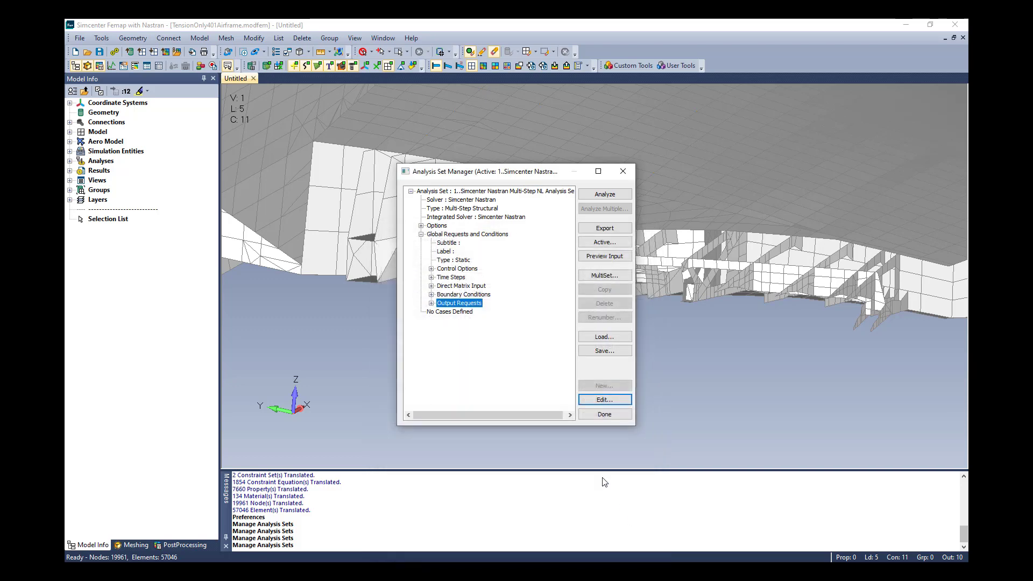
Preview the analysis input file's case control section, then close the analysis set manager.
{"action": "left_click", "coordinate": [599, 257]}
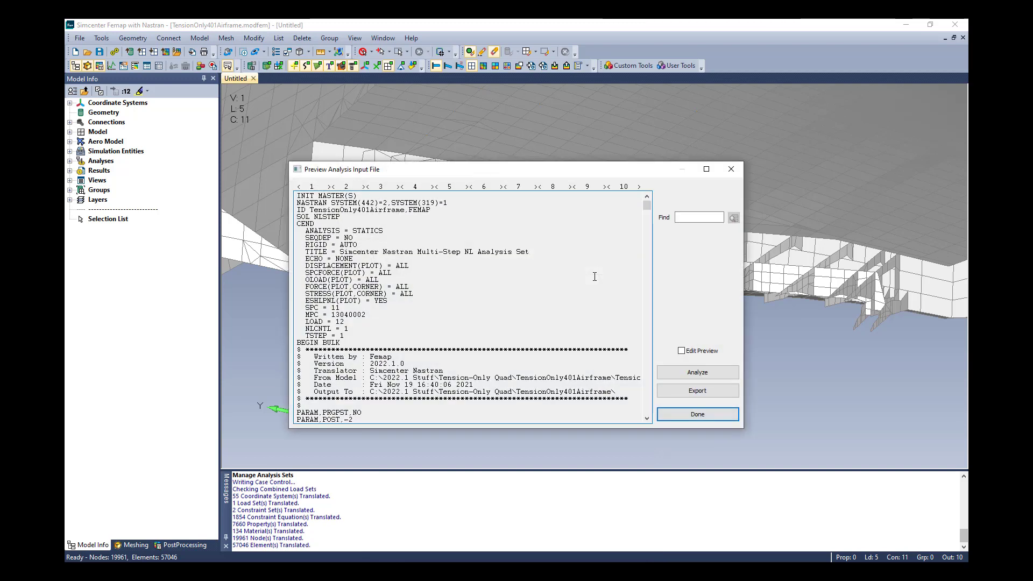
{"action": "scroll", "coordinate": [569, 286], "scroll_direction": "down", "scroll_amount": 2}
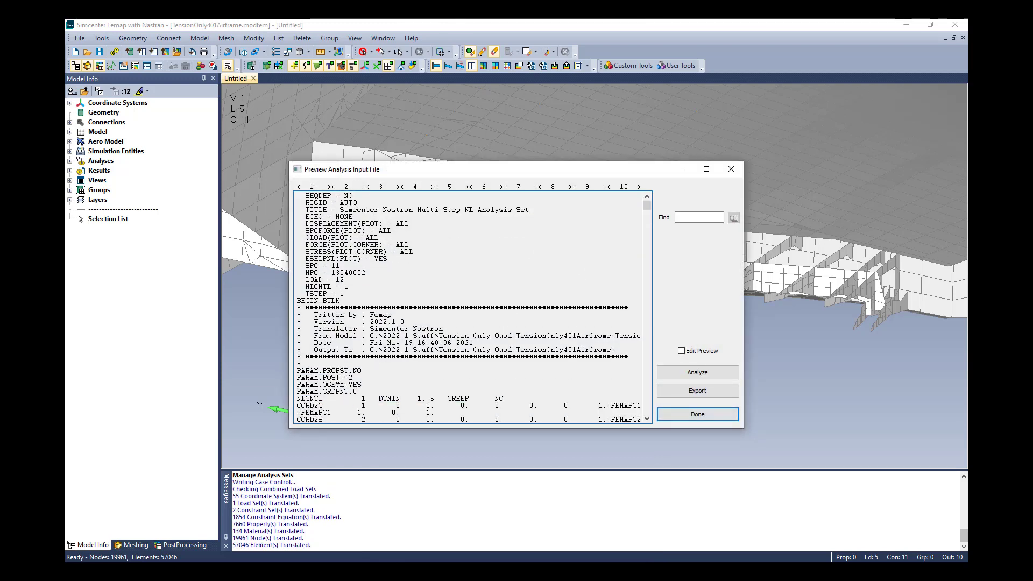
{"action": "left_click", "coordinate": [698, 415]}
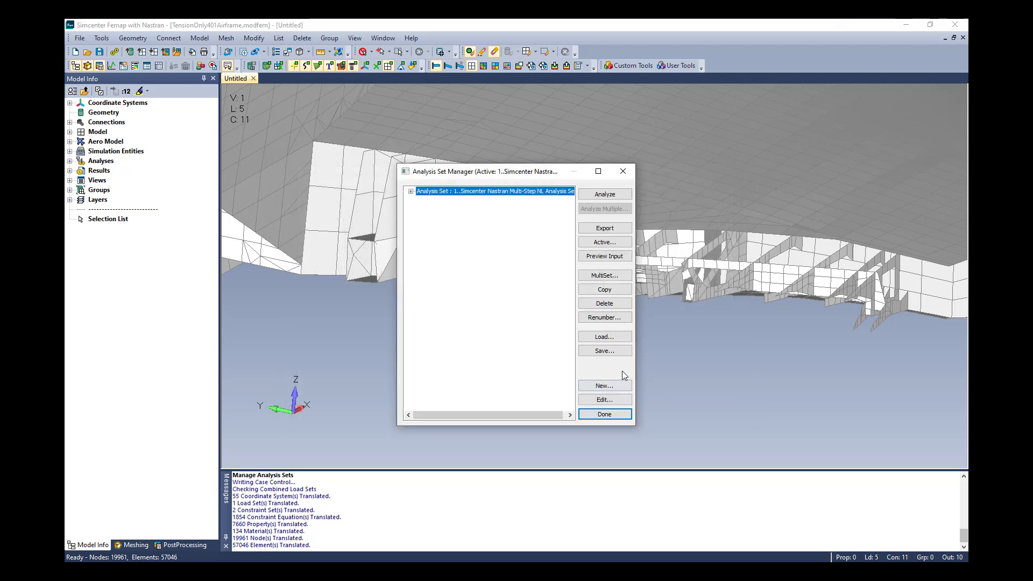
{"action": "left_click", "coordinate": [604, 414]}
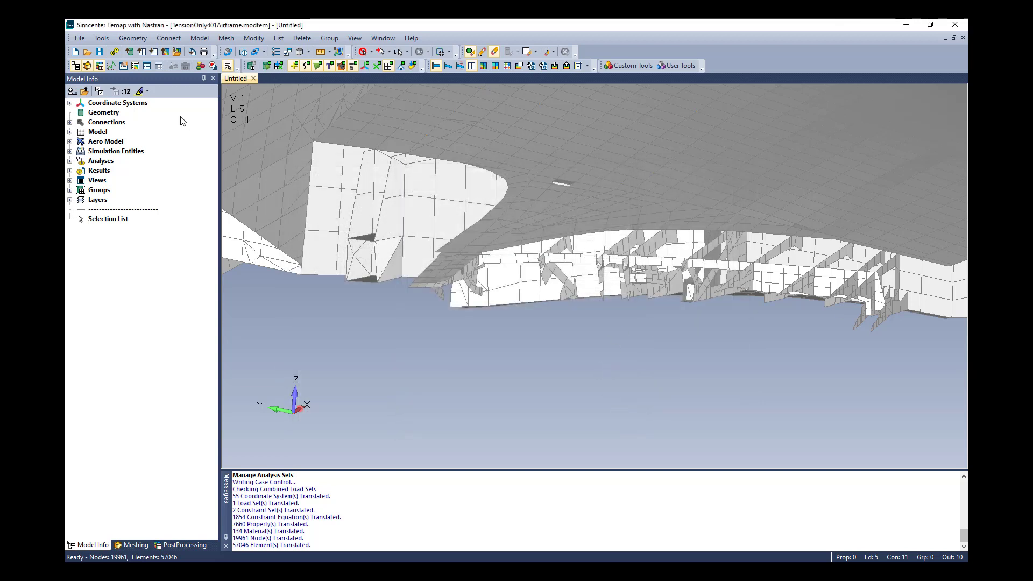
Set the Nastran results destination in the interface preferences to Simcenter.
{"action": "left_click", "coordinate": [79, 37]}
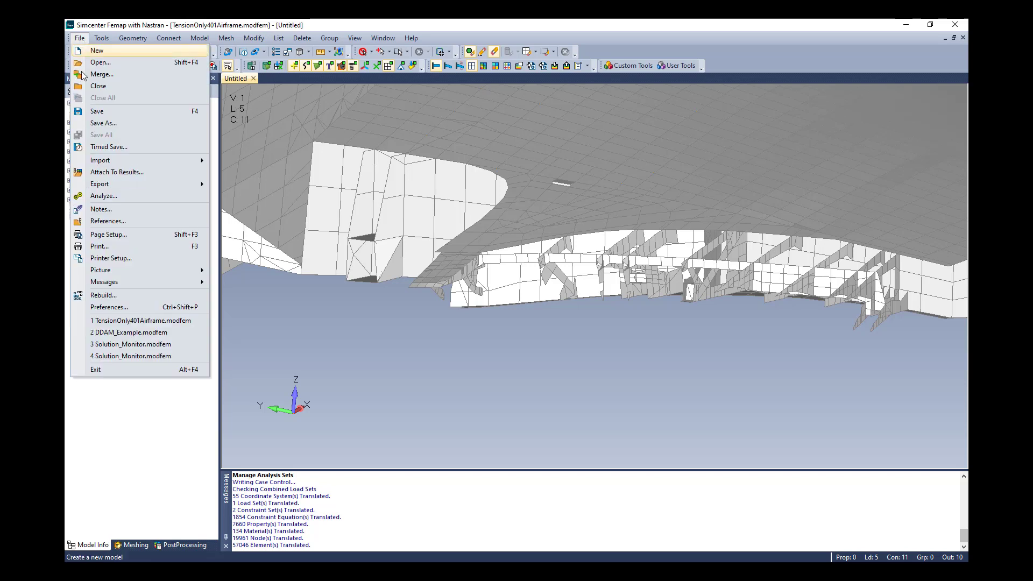
{"action": "left_click", "coordinate": [104, 307]}
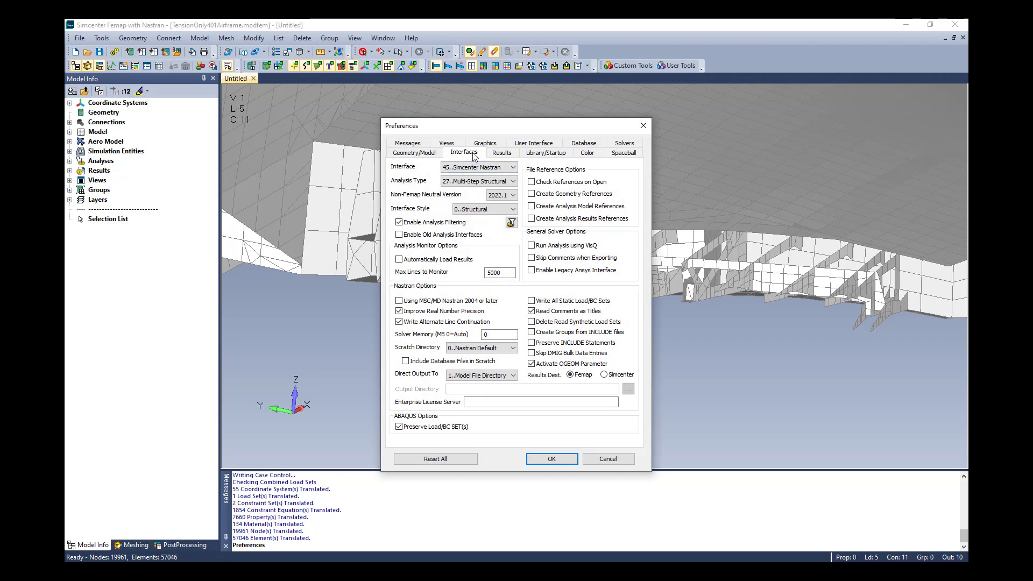
{"action": "left_click", "coordinate": [604, 375]}
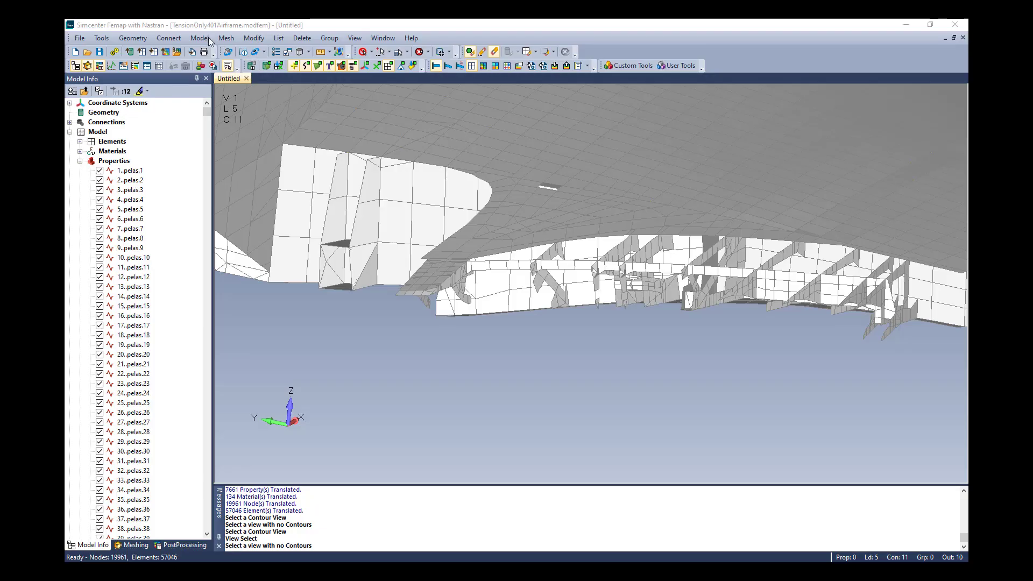
Create a new plate property whose Simcenter Nastran extension uses membrane X stress with a compression allowable of 3.
{"action": "left_click", "coordinate": [199, 38]}
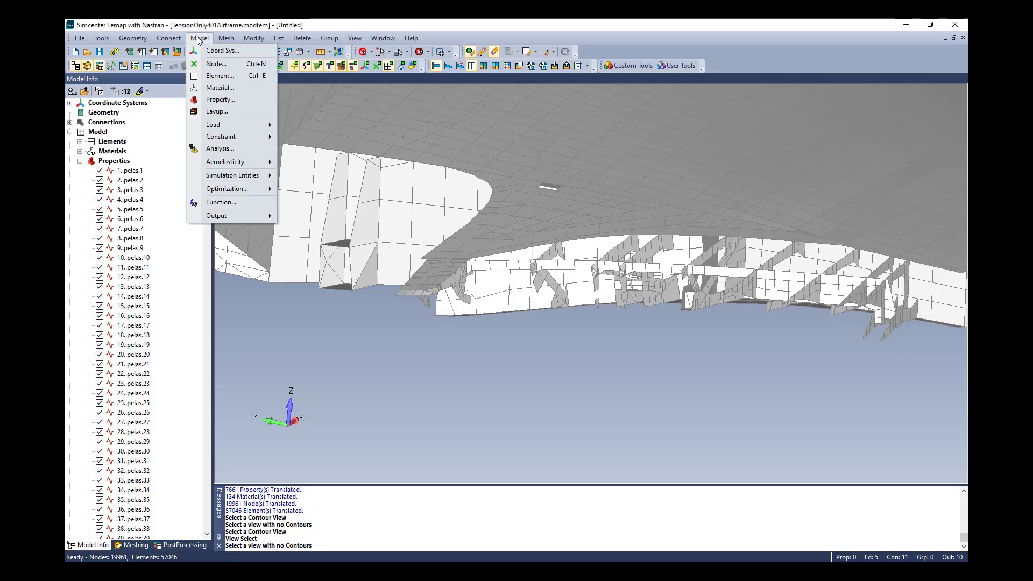
{"action": "left_click", "coordinate": [221, 101]}
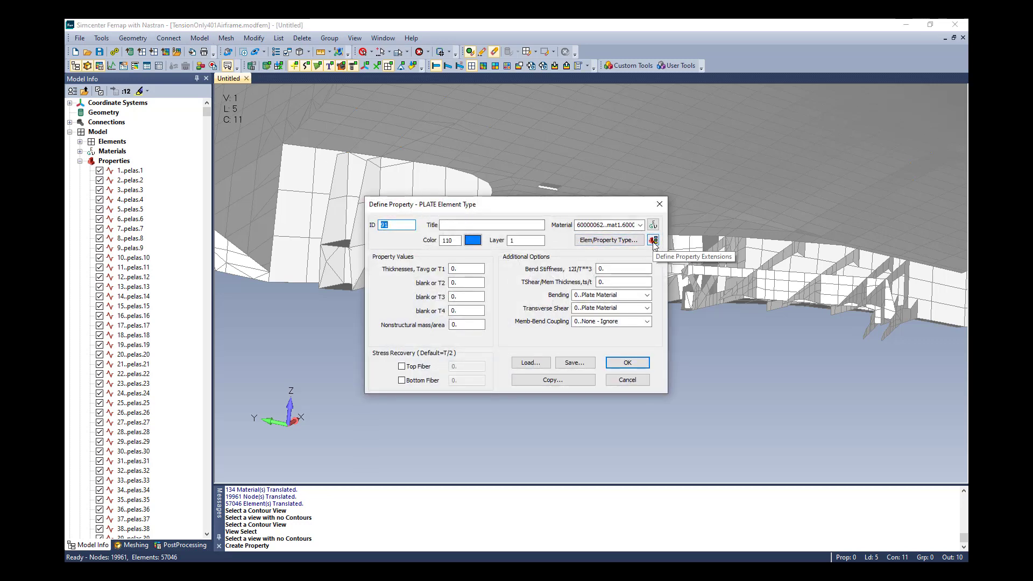
{"action": "left_click", "coordinate": [654, 243]}
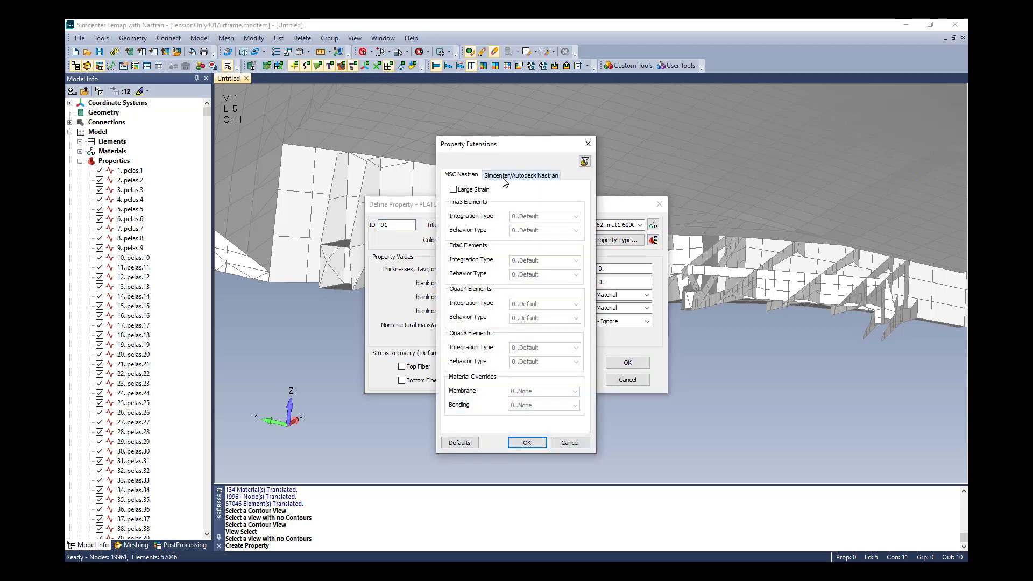
{"action": "left_click", "coordinate": [505, 178]}
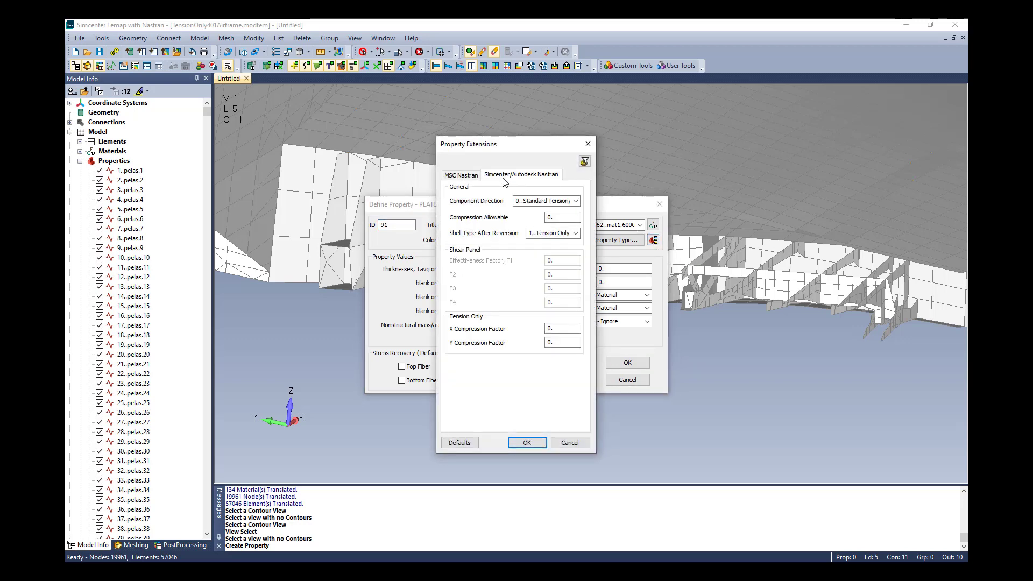
{"action": "left_click", "coordinate": [575, 201]}
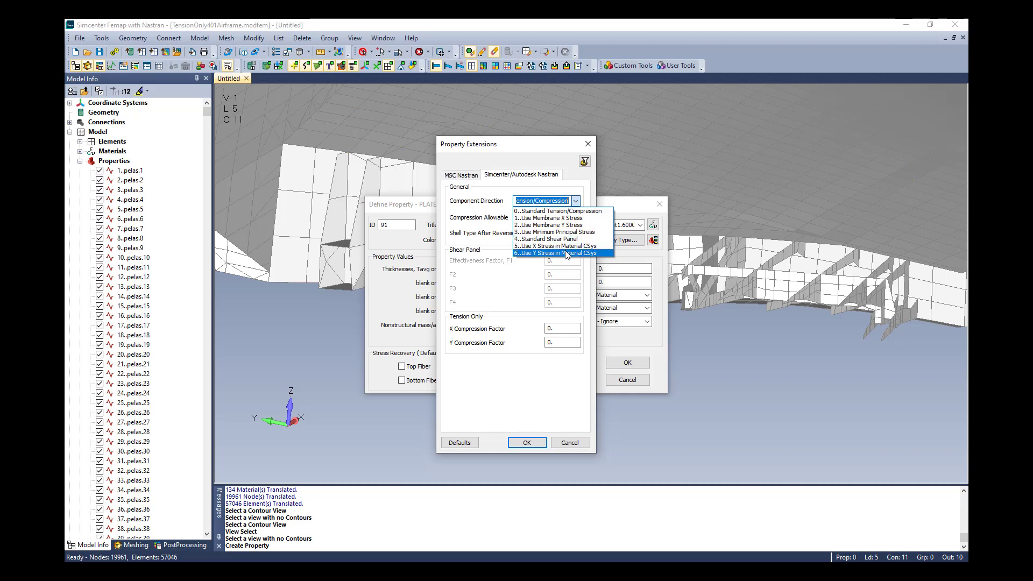
{"action": "left_click", "coordinate": [564, 220]}
{"action": "key", "text": "Tab"}
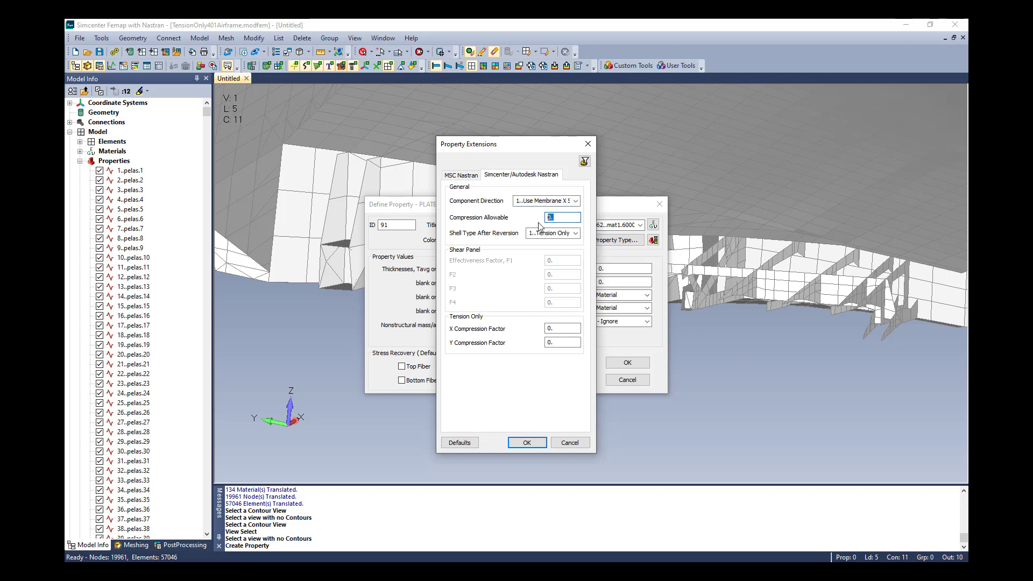
{"action": "type", "text": "3000"}
{"action": "left_click", "coordinate": [526, 442]}
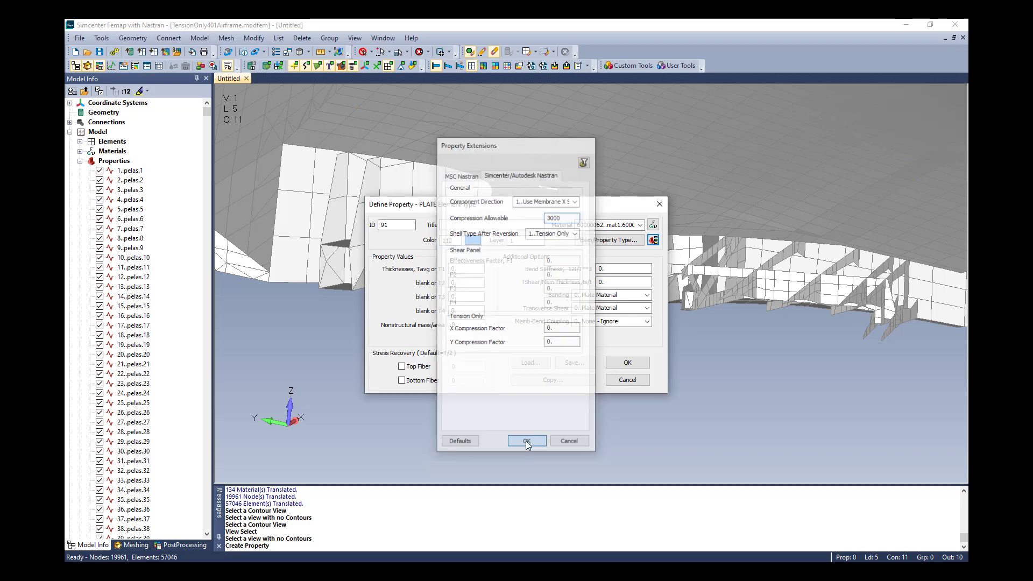
{"action": "left_click", "coordinate": [625, 364]}
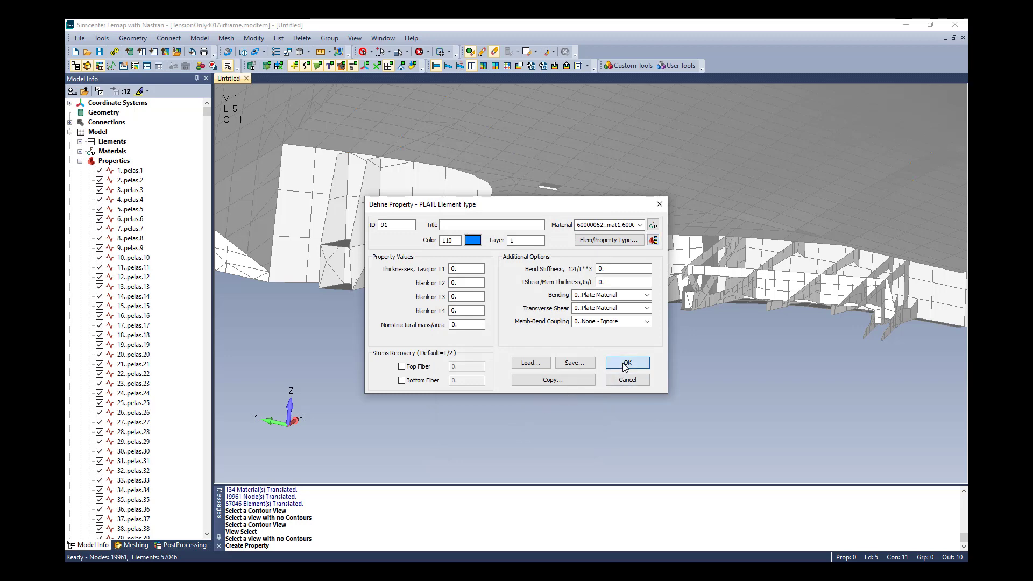
{"action": "left_click", "coordinate": [626, 380]}
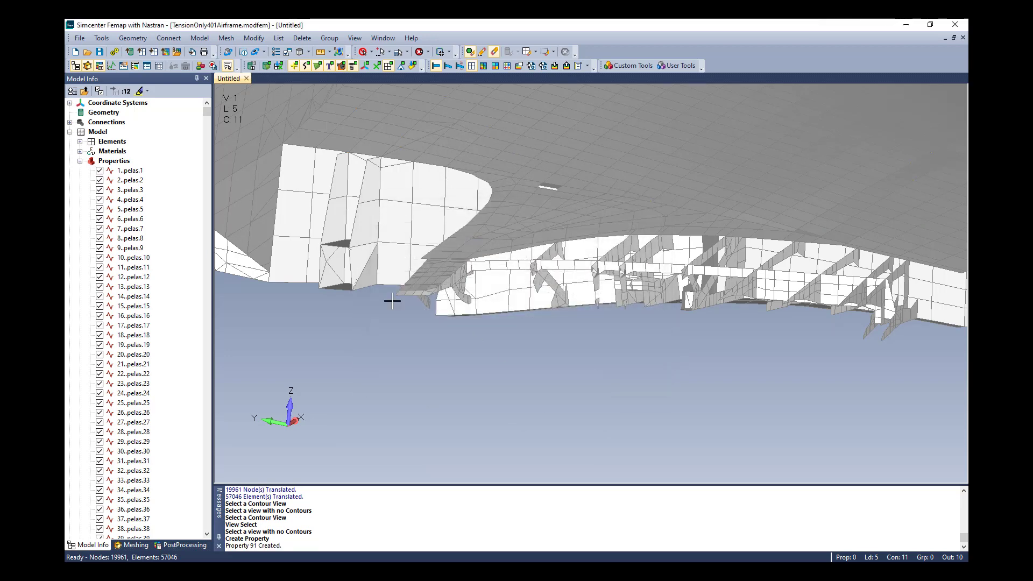
Enable the TENSOQD bulk data parameter in the analysis set with the option Tension-only Quad behaves as shell.
{"action": "left_click", "coordinate": [201, 39]}
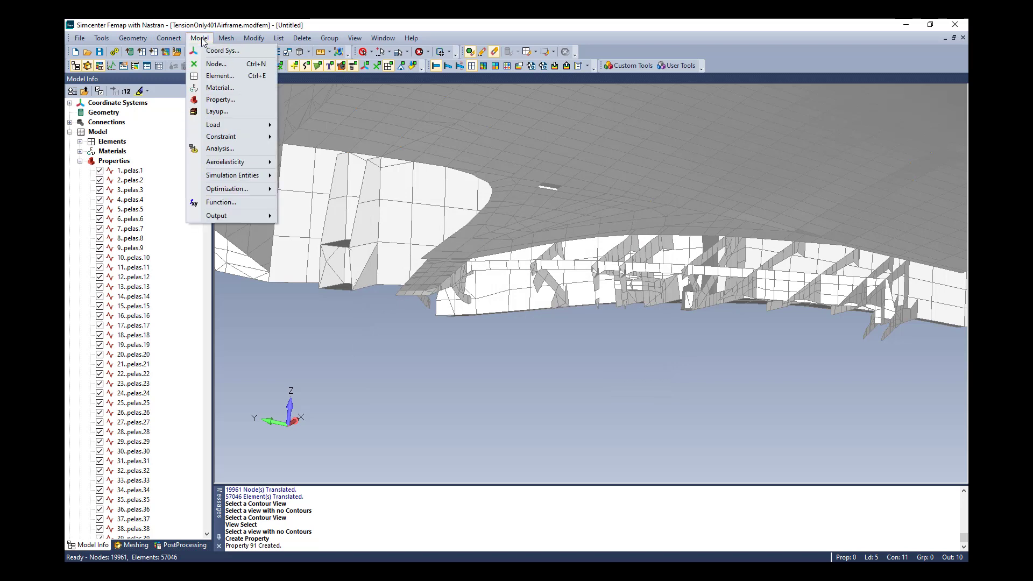
{"action": "left_click", "coordinate": [220, 149]}
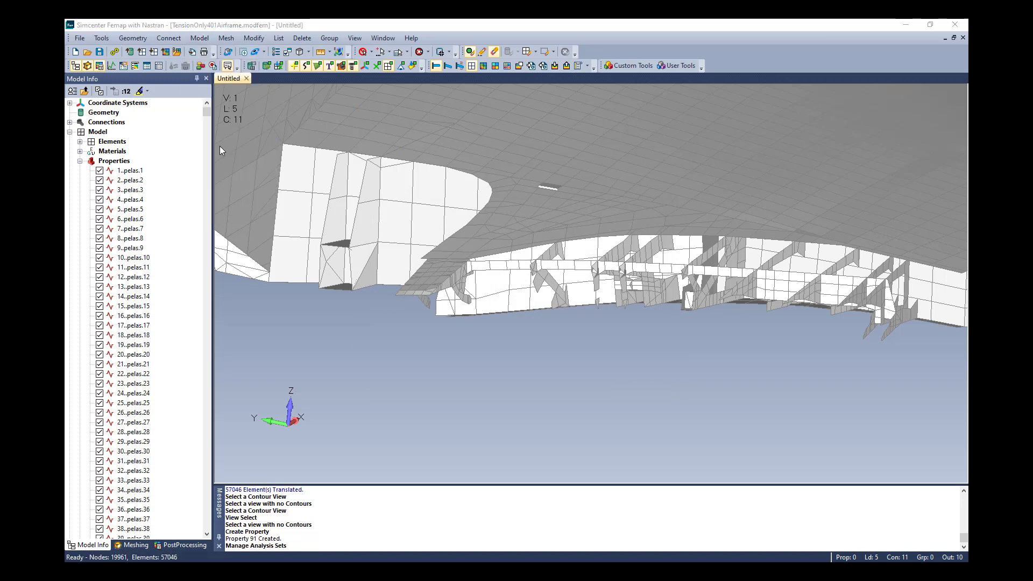
{"action": "left_click", "coordinate": [411, 192]}
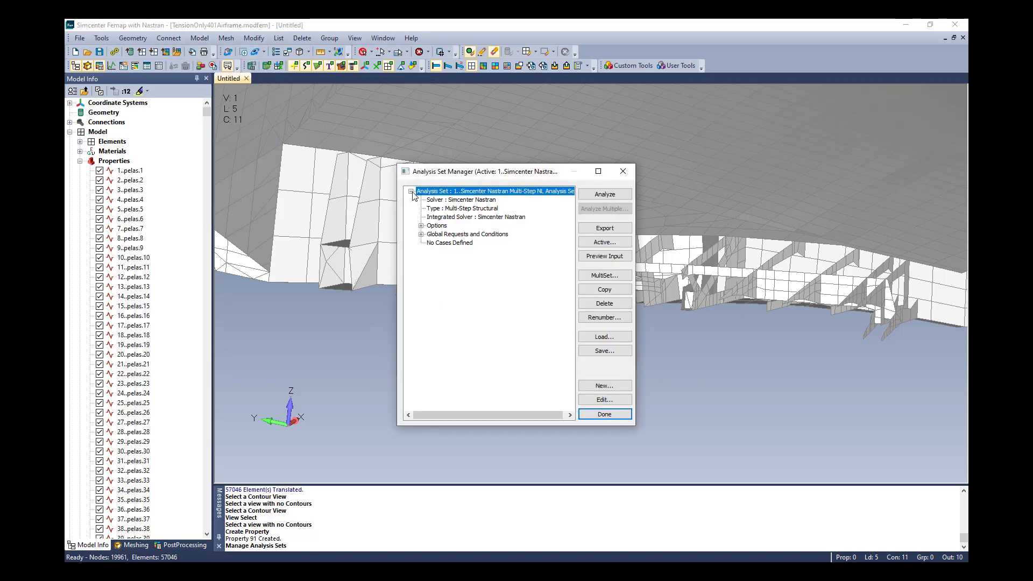
{"action": "left_click", "coordinate": [422, 225]}
{"action": "left_click", "coordinate": [446, 243]}
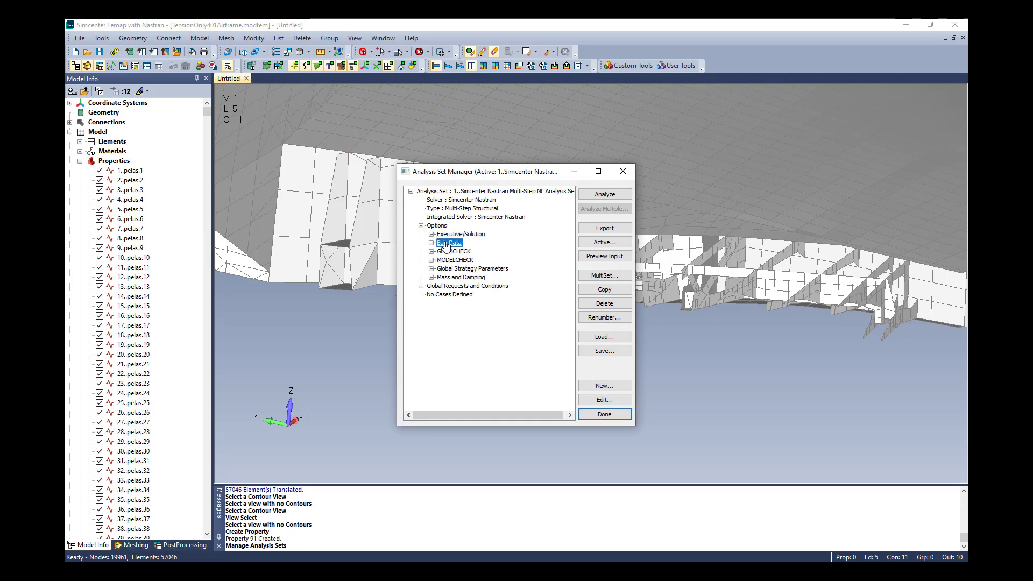
{"action": "left_click", "coordinate": [605, 400]}
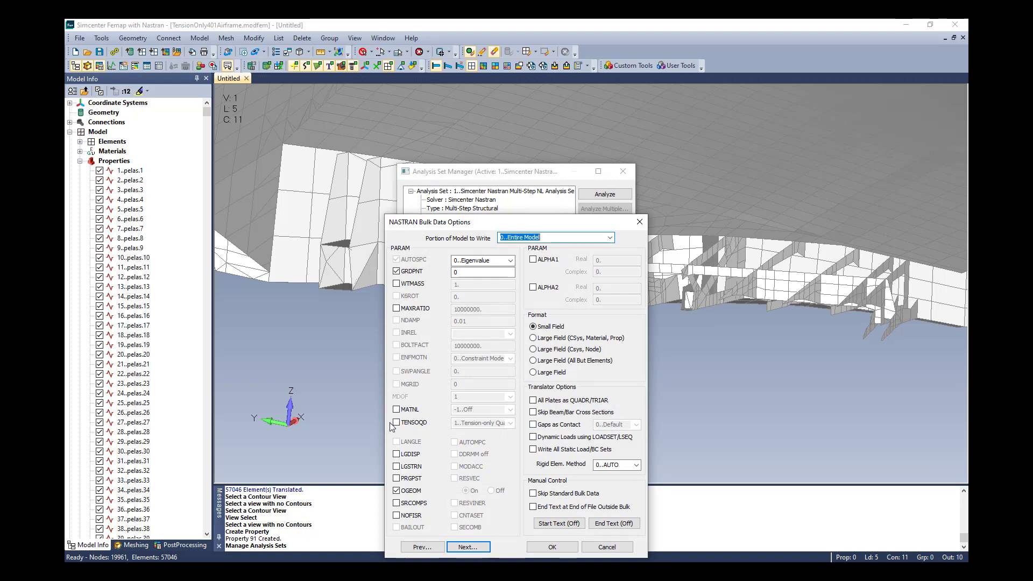
{"action": "left_click", "coordinate": [397, 423]}
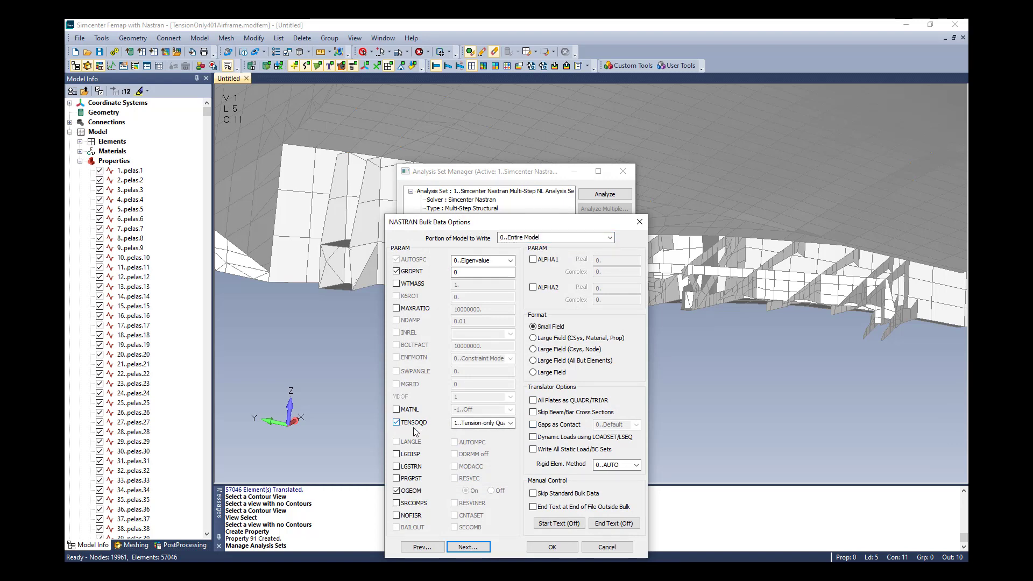
{"action": "left_click", "coordinate": [511, 423]}
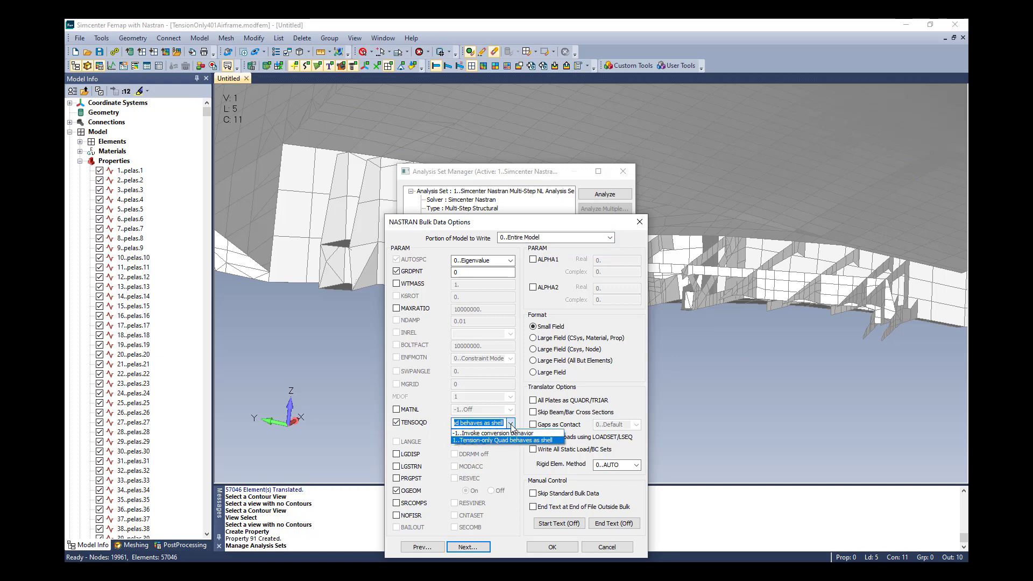
{"action": "left_click_drag", "start_coordinate": [495, 424], "coordinate": [399, 423]}
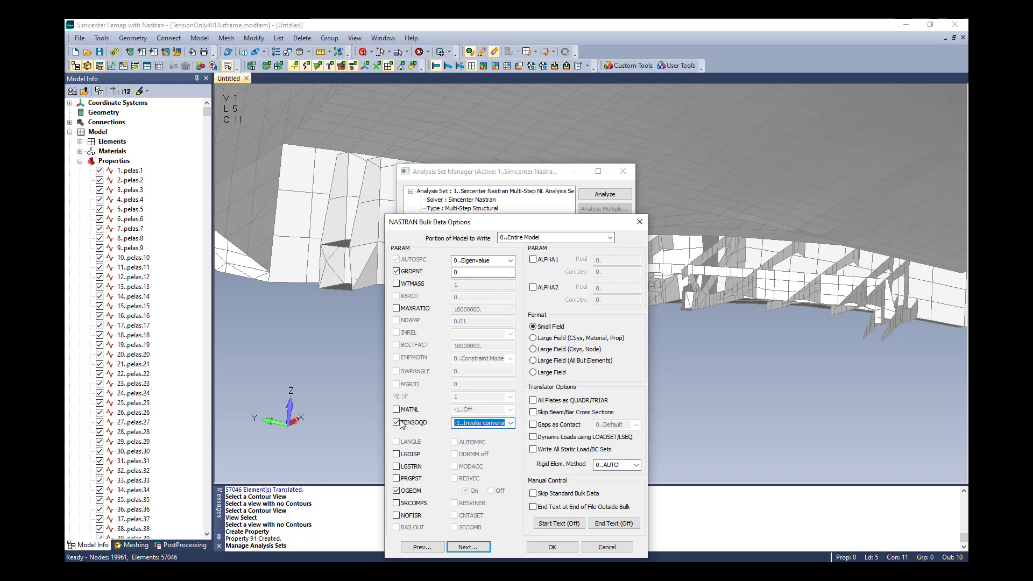
{"action": "left_click", "coordinate": [510, 422]}
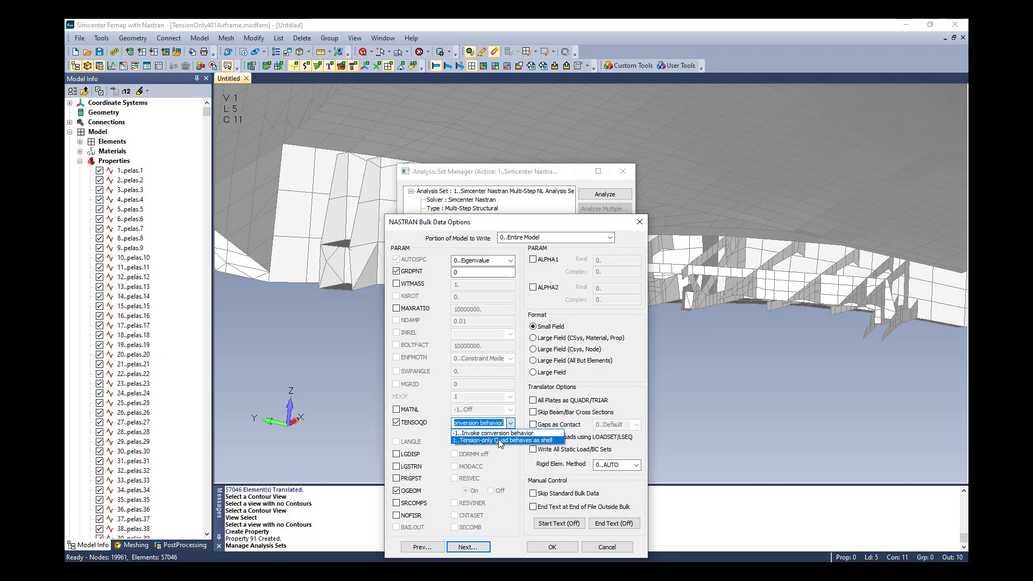
{"action": "left_click", "coordinate": [498, 439]}
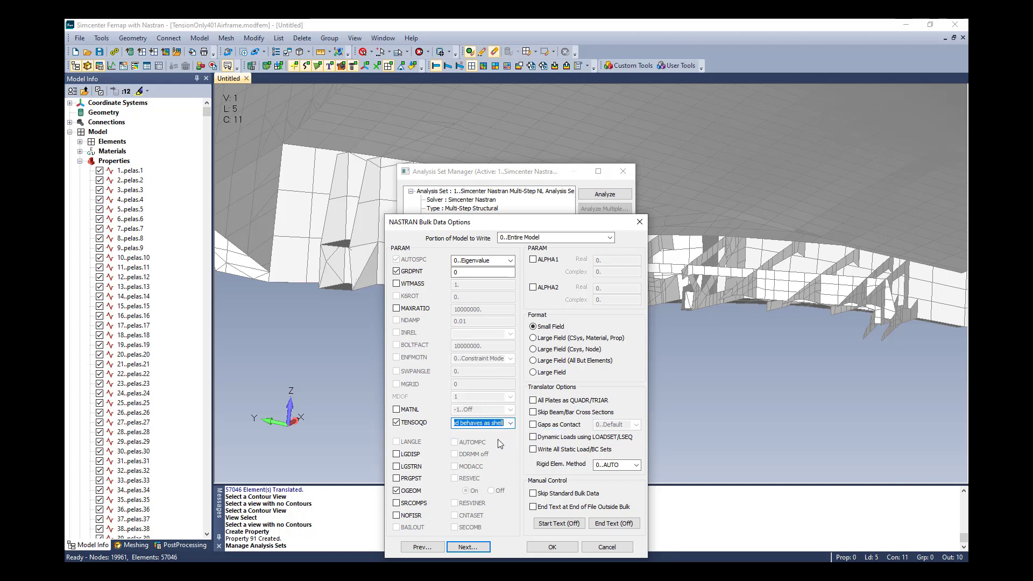
{"action": "left_click", "coordinate": [554, 547]}
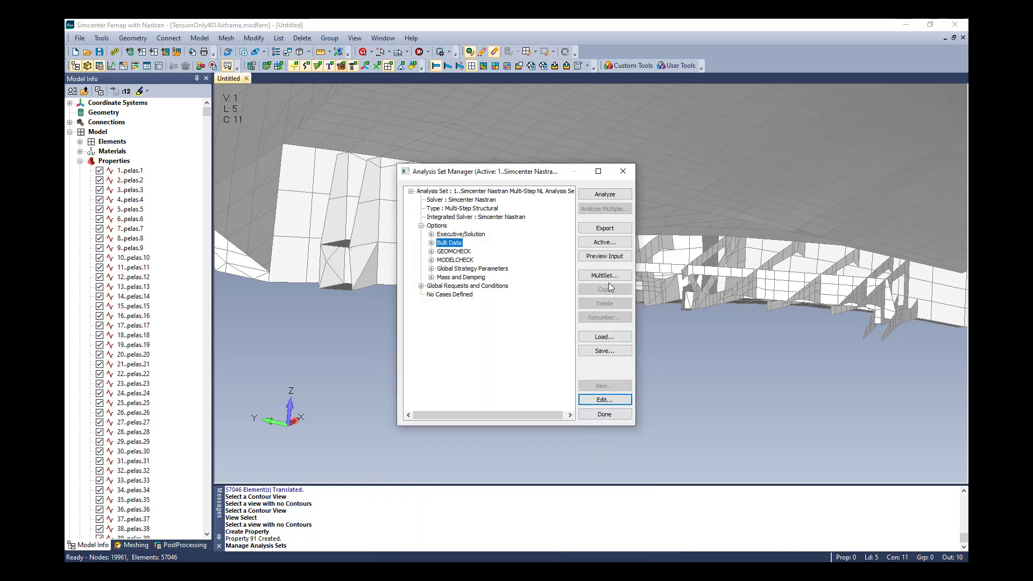
Preview the analysis input file and highlight the ESHLPNL(PLOT) = YES request line.
{"action": "left_click", "coordinate": [608, 259]}
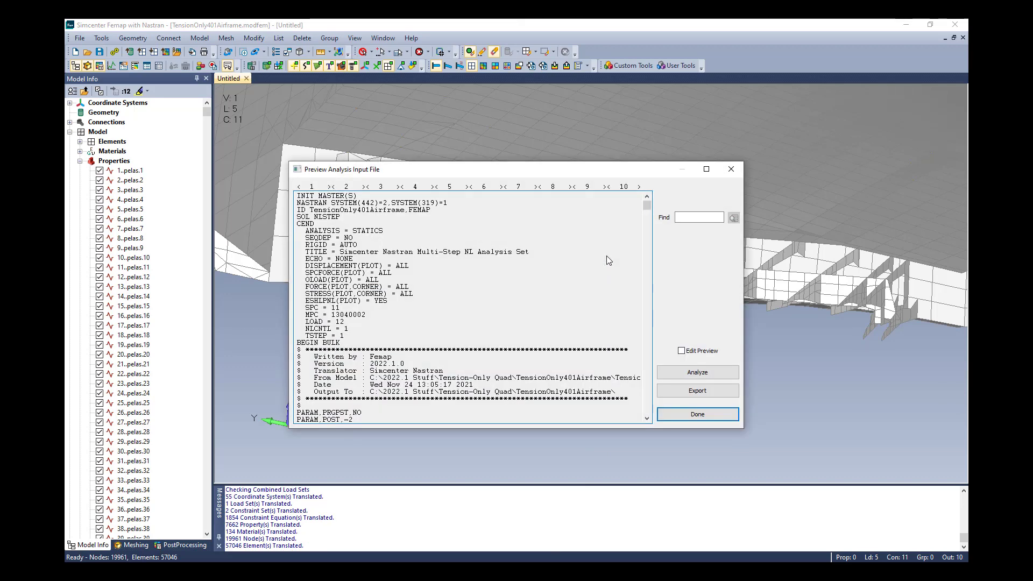
{"action": "left_click_drag", "start_coordinate": [393, 301], "coordinate": [306, 302]}
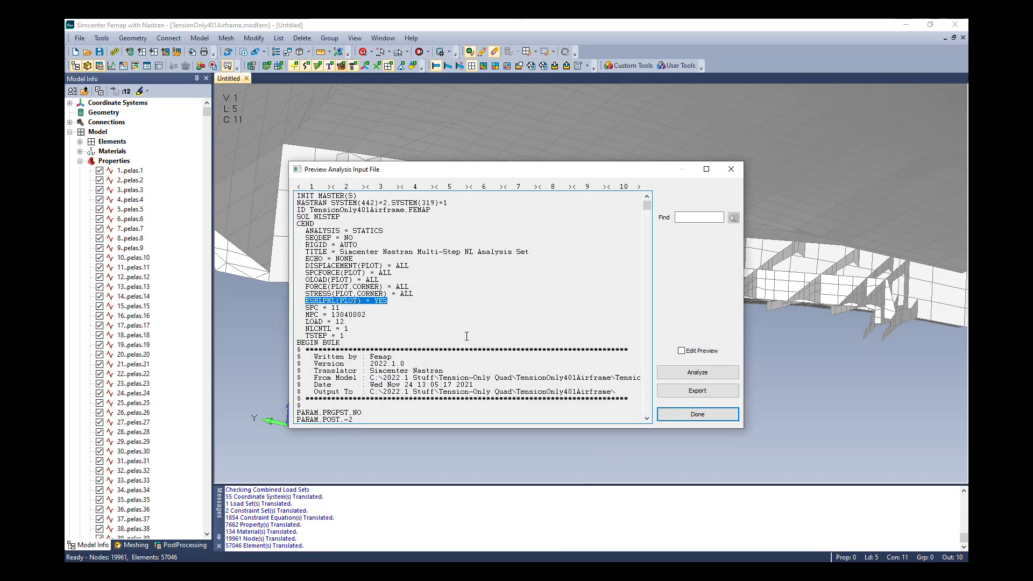
{"action": "left_click", "coordinate": [699, 415]}
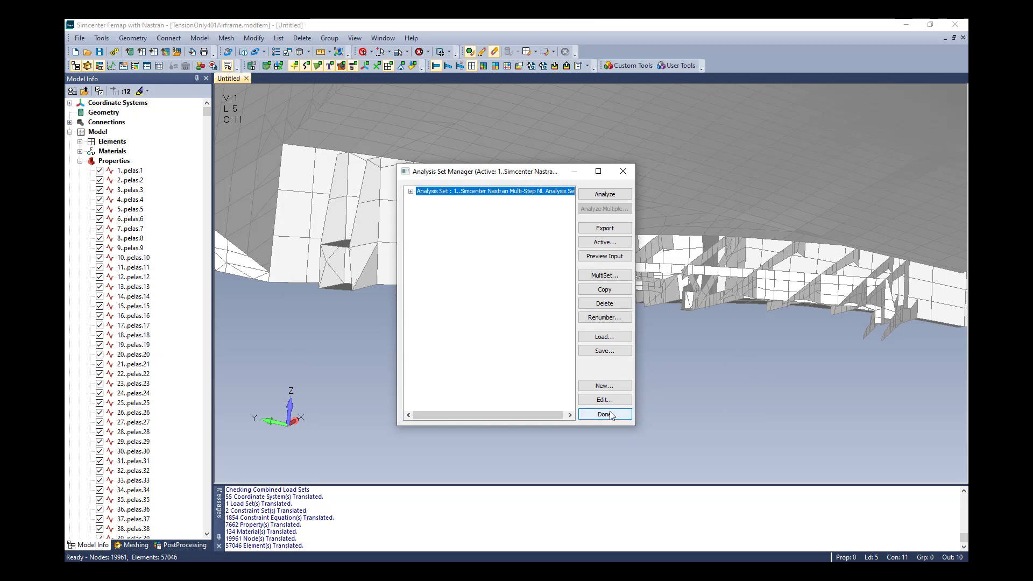
Display an elemental contour of Plate Top VonMises Stress for the Case 1 Time 1 output set.
{"action": "left_click", "coordinate": [611, 414]}
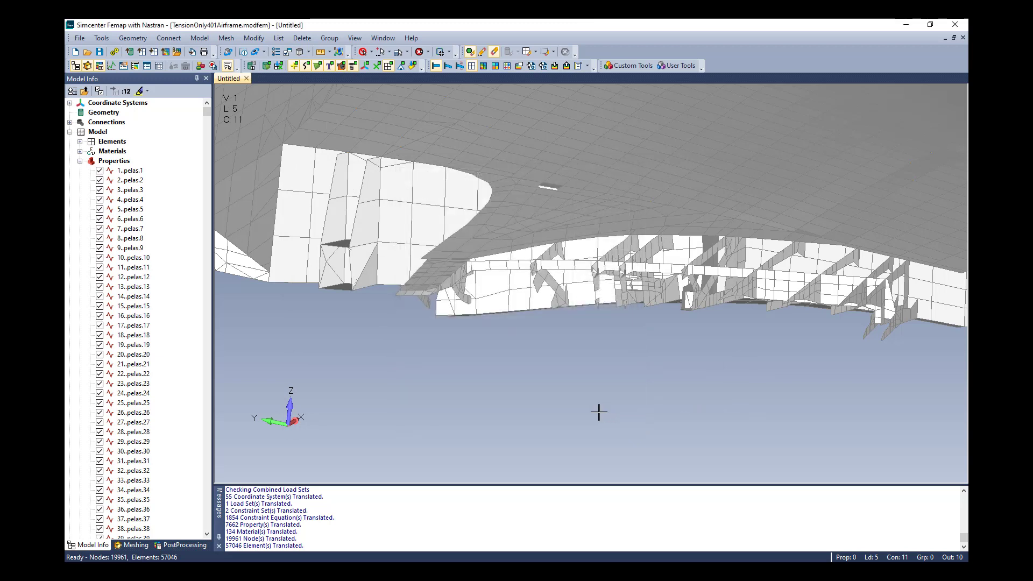
{"action": "left_click", "coordinate": [482, 66]}
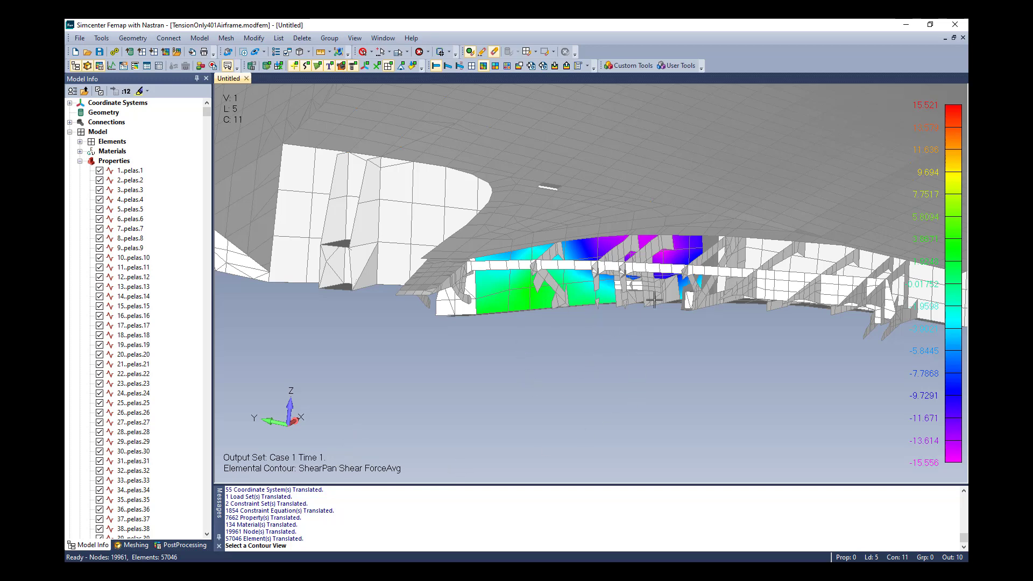
{"action": "right_click", "coordinate": [537, 247]}
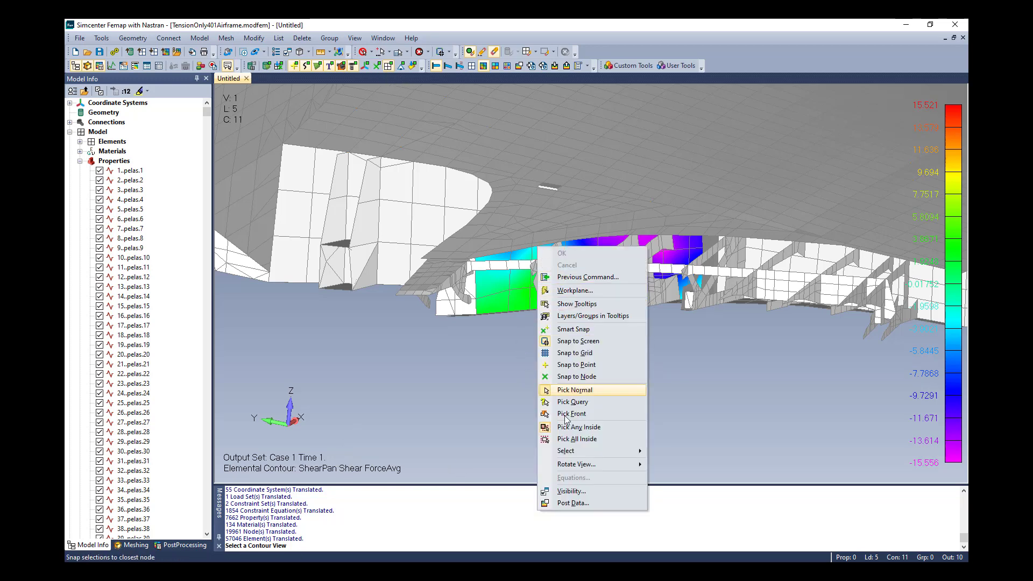
{"action": "left_click", "coordinate": [573, 503]}
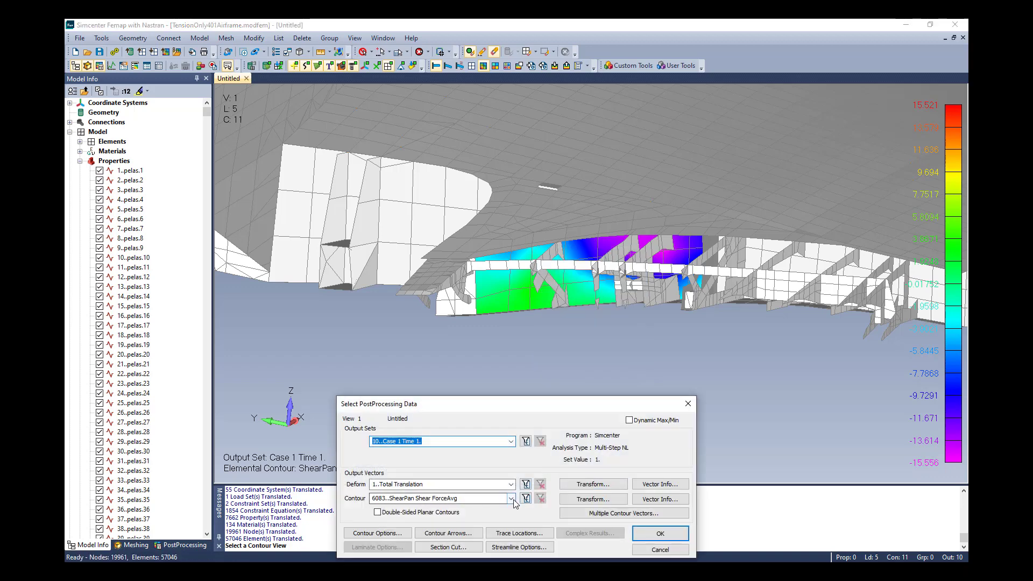
{"action": "left_click", "coordinate": [511, 499]}
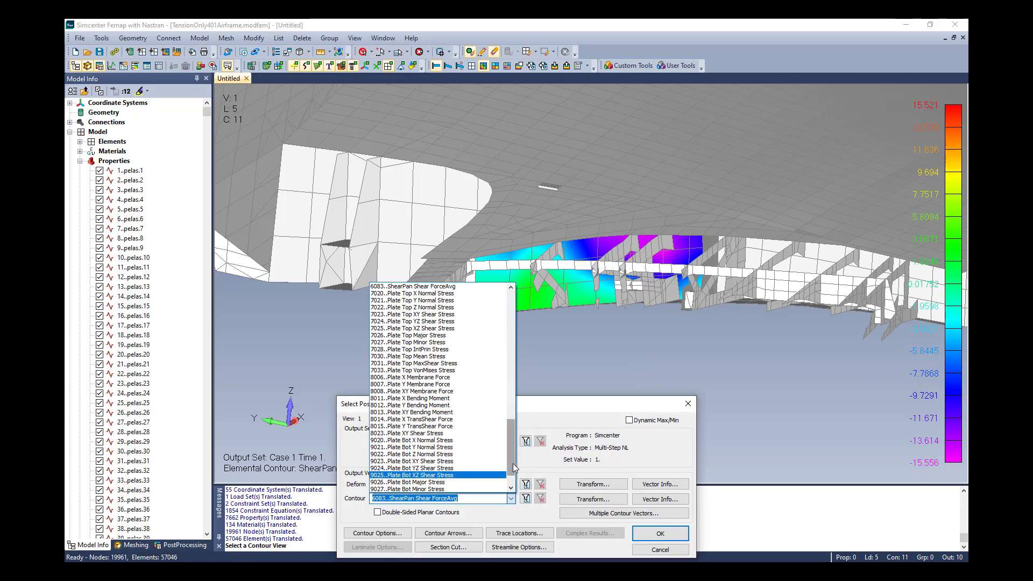
{"action": "left_click_drag", "start_coordinate": [512, 464], "coordinate": [514, 460]}
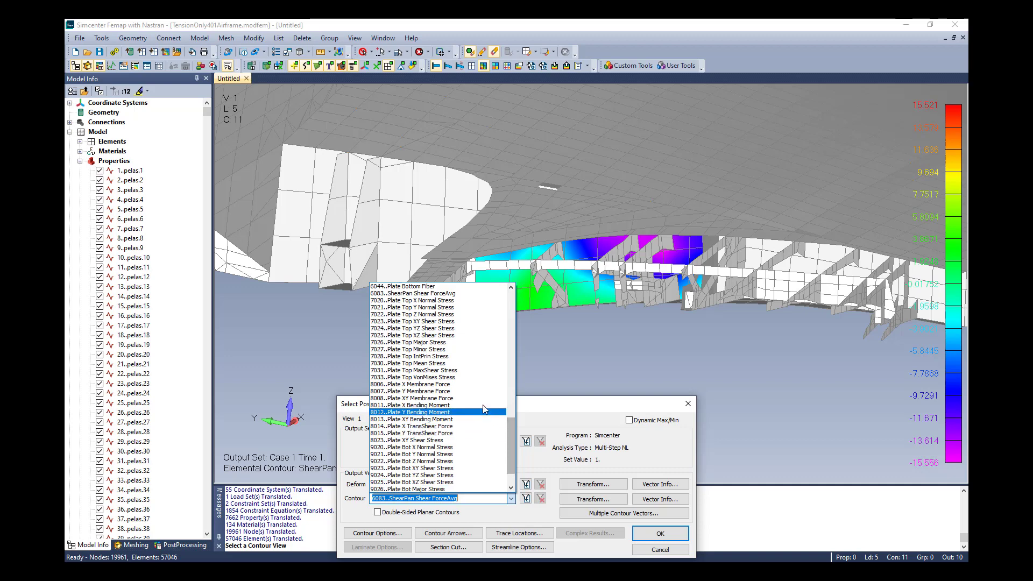
{"action": "left_click", "coordinate": [482, 377]}
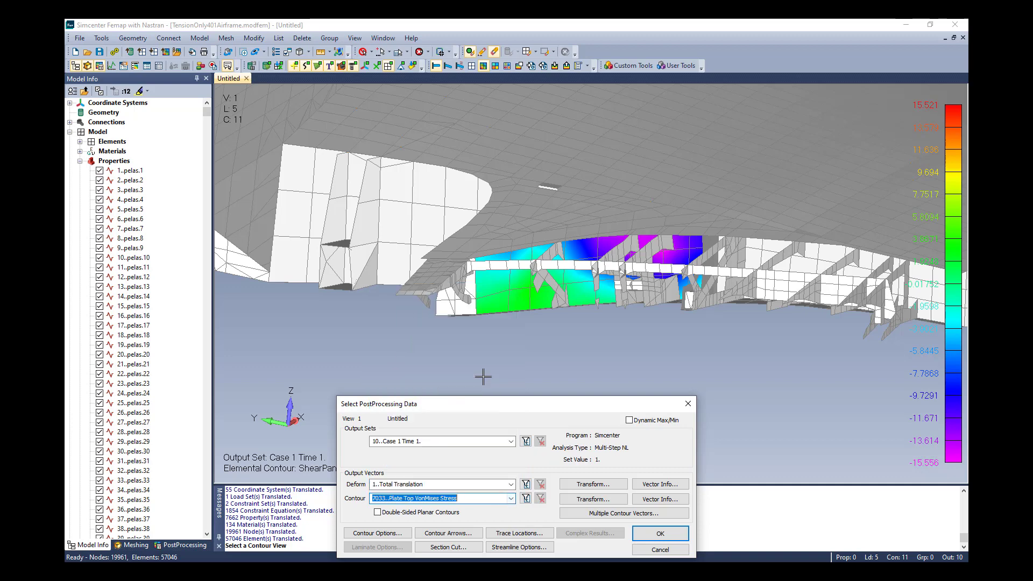
{"action": "left_click", "coordinate": [660, 533]}
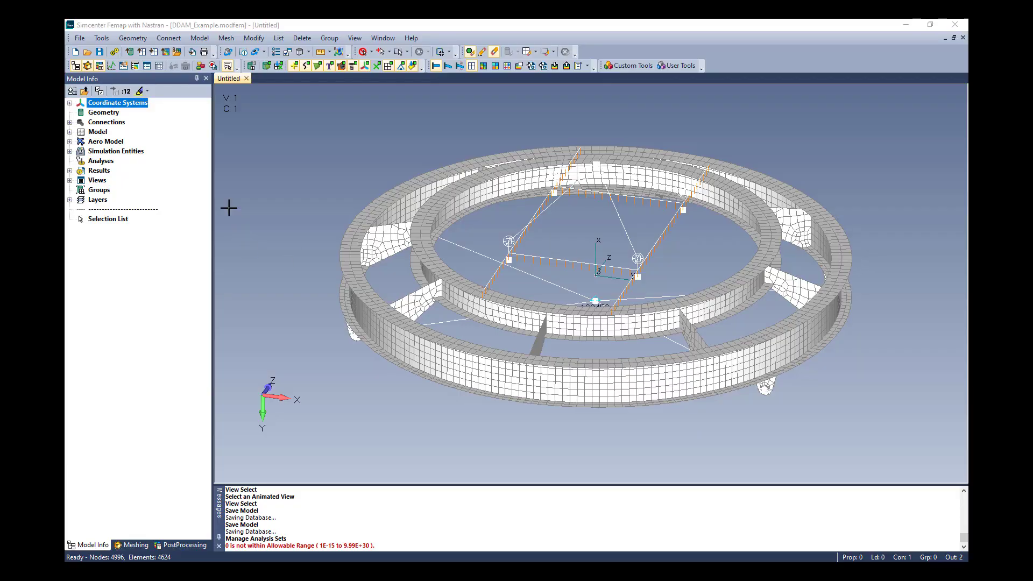
Create a new Simcenter Nastran analysis set of type Normal Modes/Eigenvalue.
{"action": "left_click", "coordinate": [199, 39]}
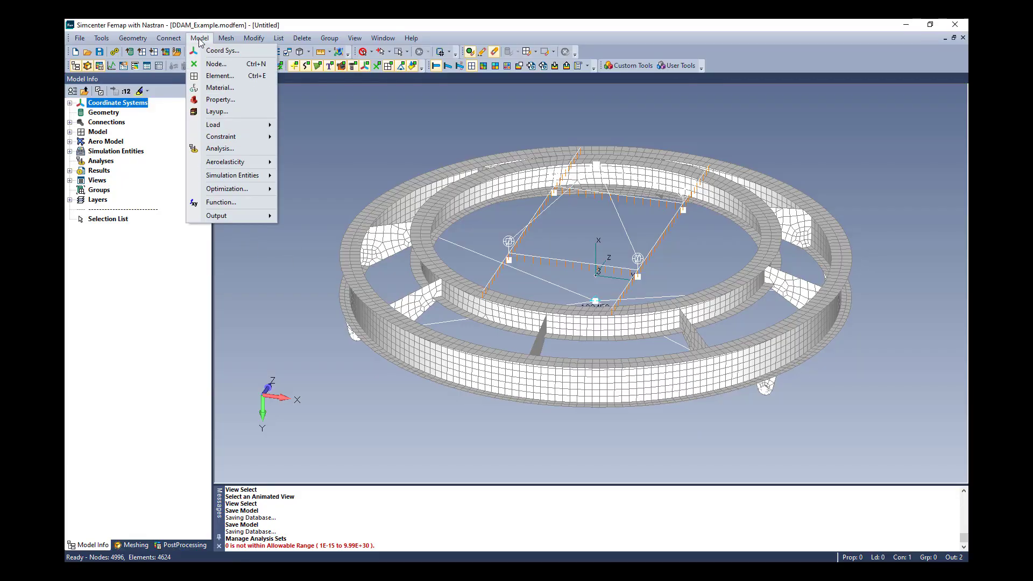
{"action": "left_click", "coordinate": [230, 149]}
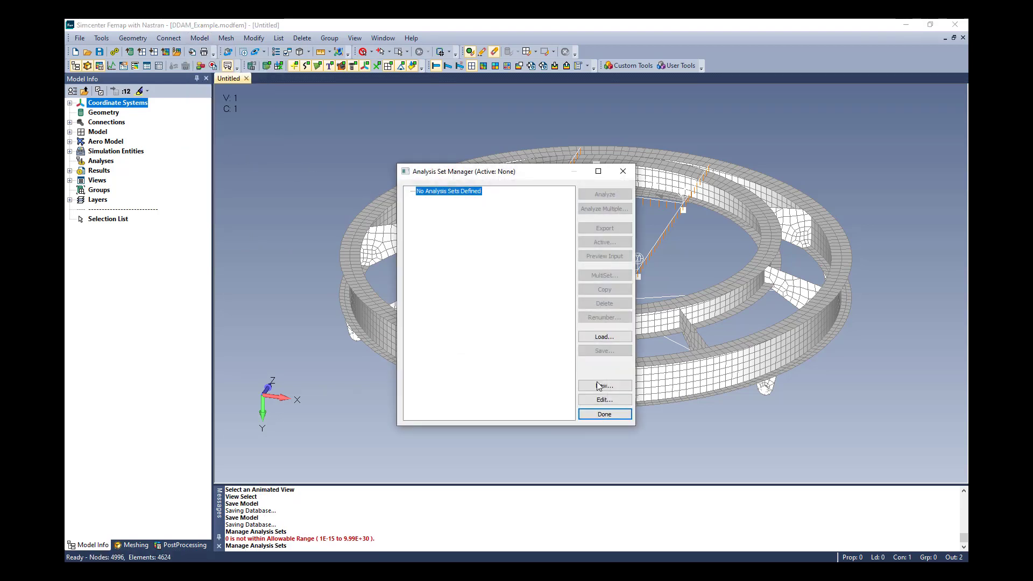
{"action": "left_click", "coordinate": [599, 386]}
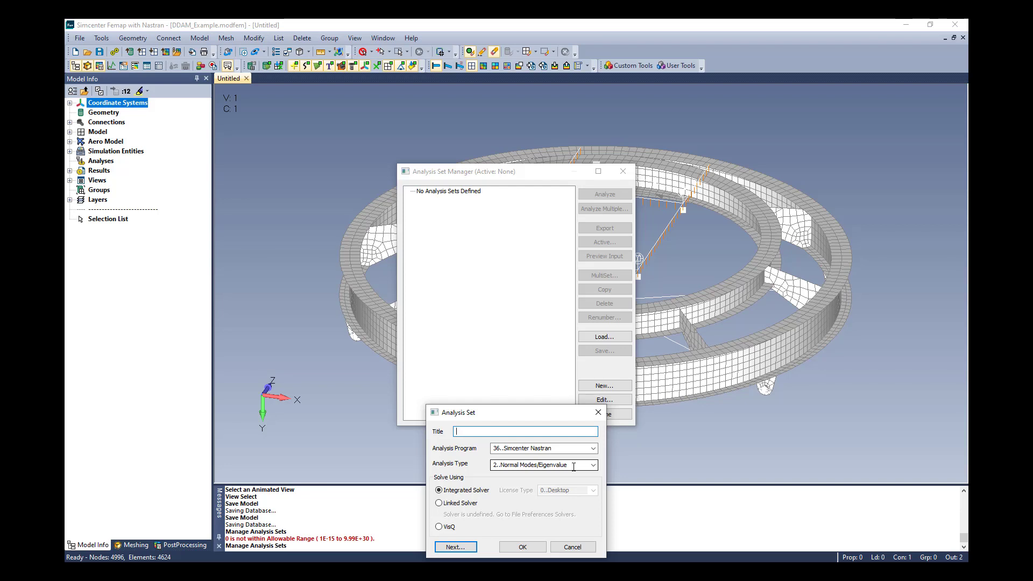
{"action": "left_click", "coordinate": [525, 547]}
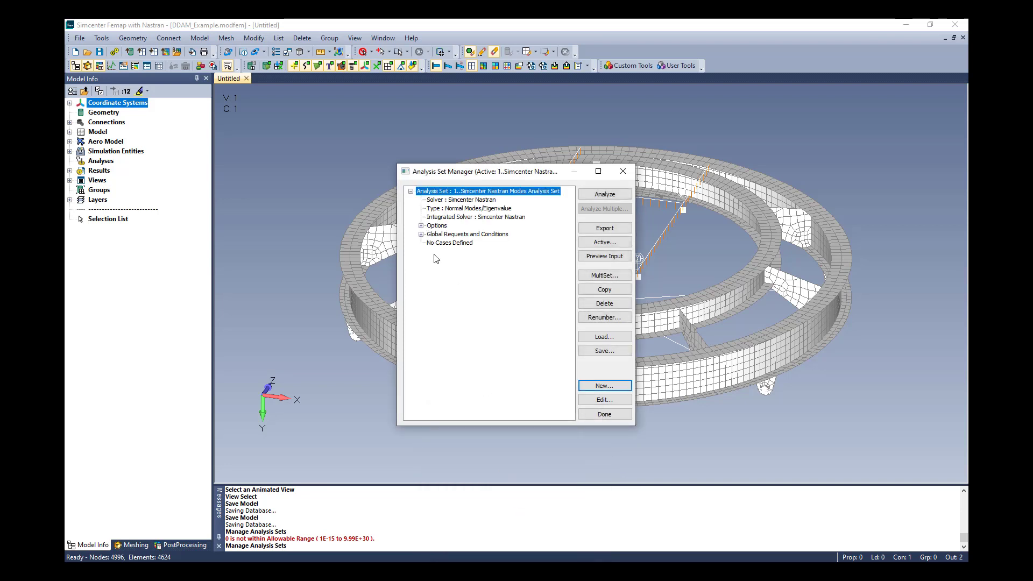
Edit the DDAM options to enable DDAM analysis with DDAMCTR/SPDIR spectrum and a minimum acceleration of 1 G.
{"action": "left_click", "coordinate": [421, 226]}
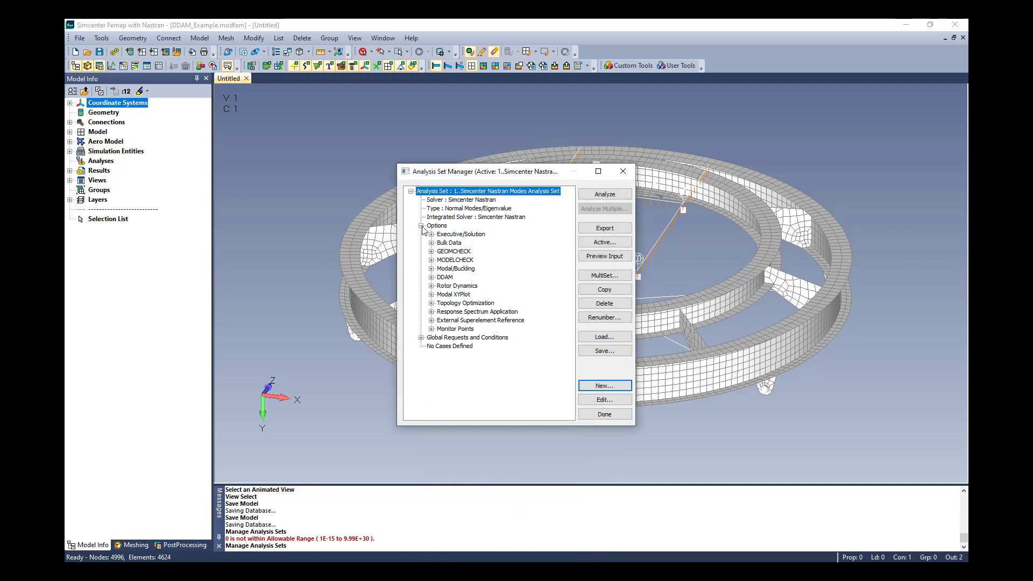
{"action": "left_click", "coordinate": [444, 278]}
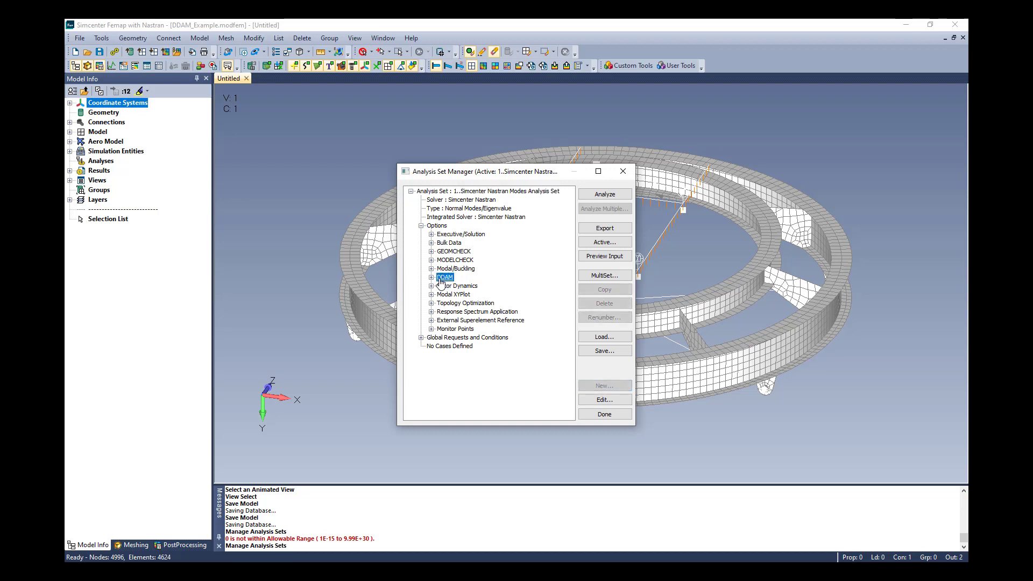
{"action": "left_click", "coordinate": [601, 400]}
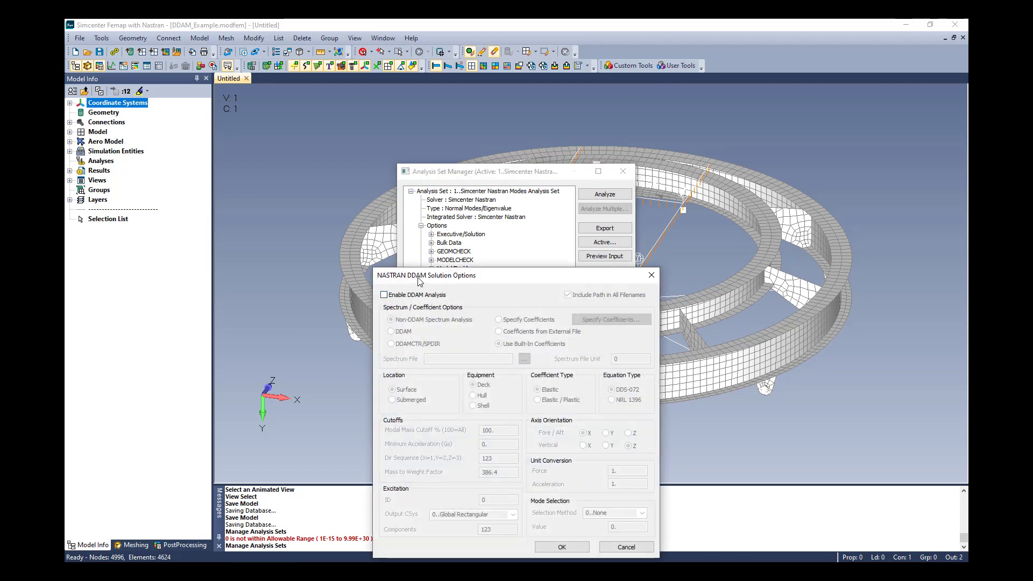
{"action": "left_click", "coordinate": [384, 295]}
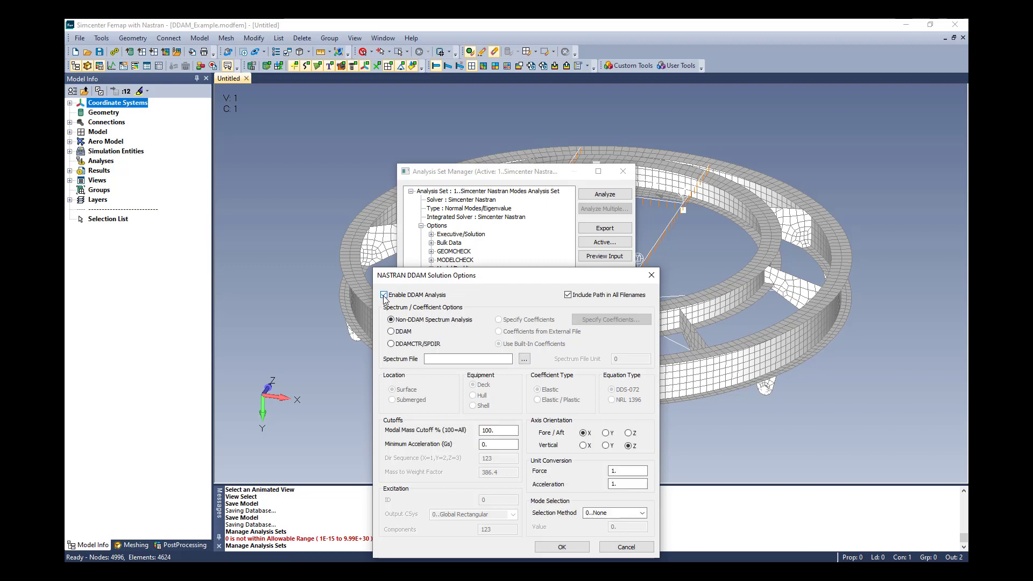
{"action": "left_click", "coordinate": [391, 331]}
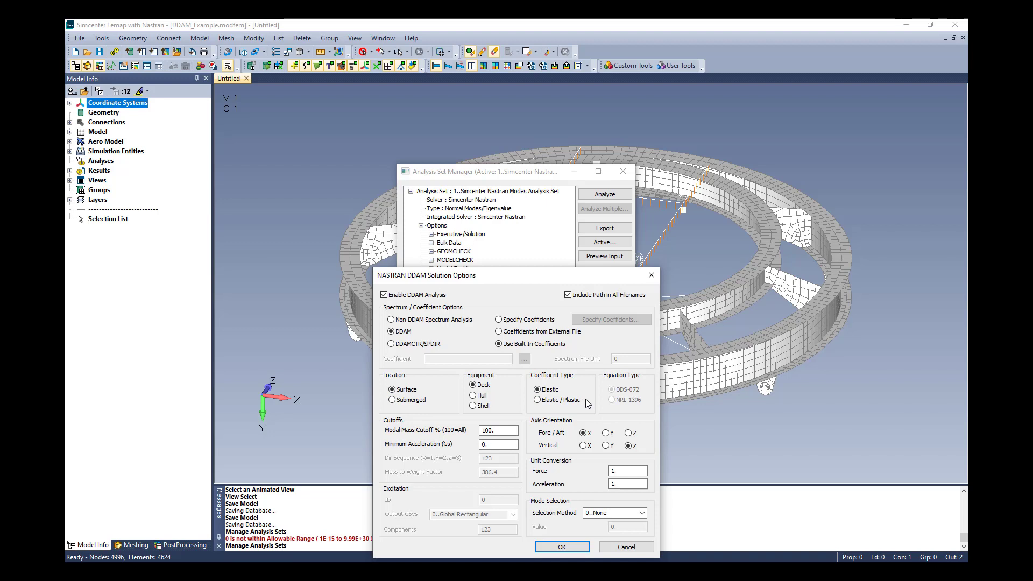
{"action": "left_click", "coordinate": [392, 345]}
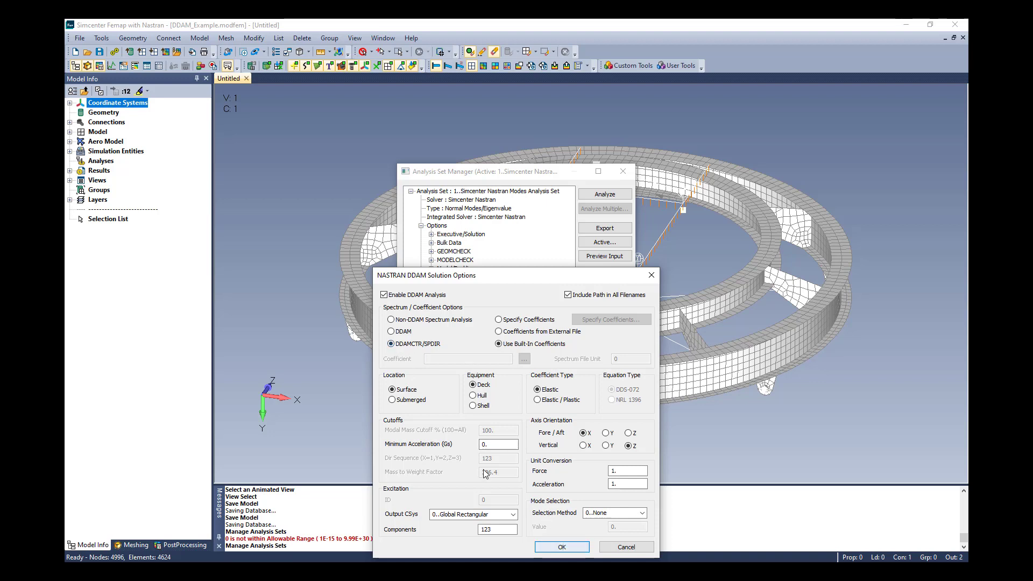
{"action": "double_click", "coordinate": [488, 444]}
{"action": "type", "text": "1"}
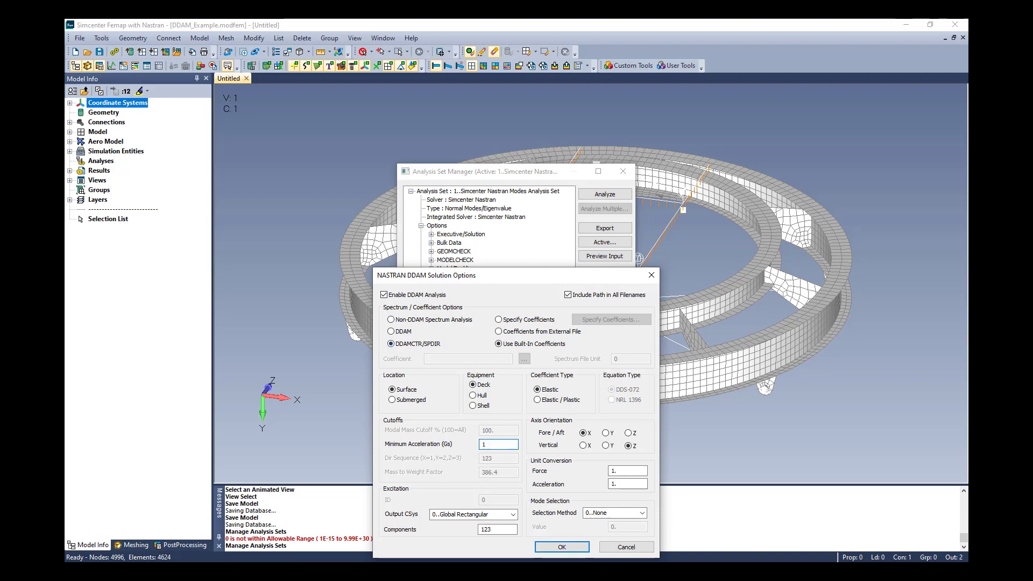
{"action": "left_click", "coordinate": [562, 546]}
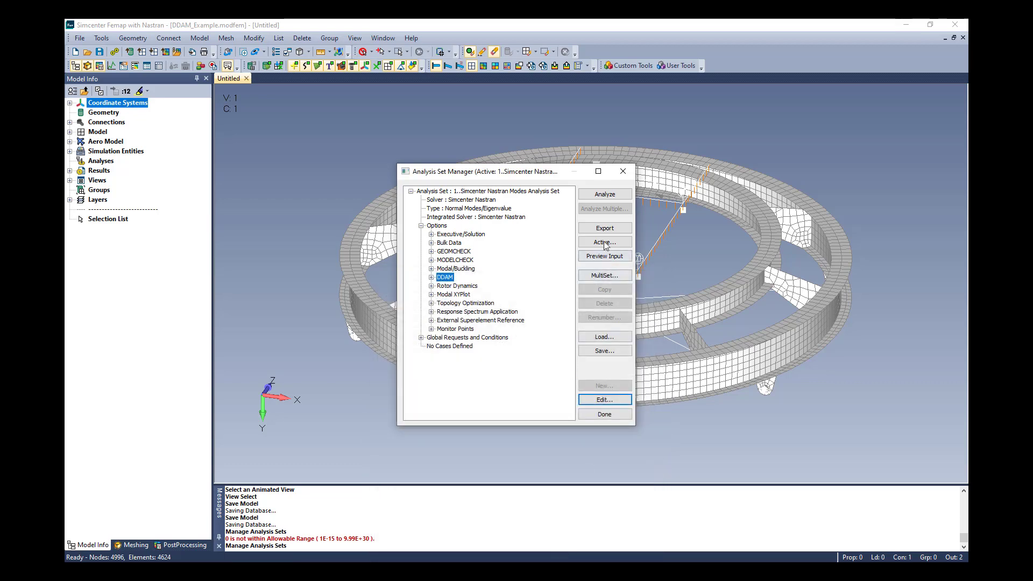
Preview the analysis input file and highlight the DDAMCTR and SPDIR entries.
{"action": "left_click", "coordinate": [604, 256]}
{"action": "left_click_drag", "start_coordinate": [647, 207], "coordinate": [641, 429]}
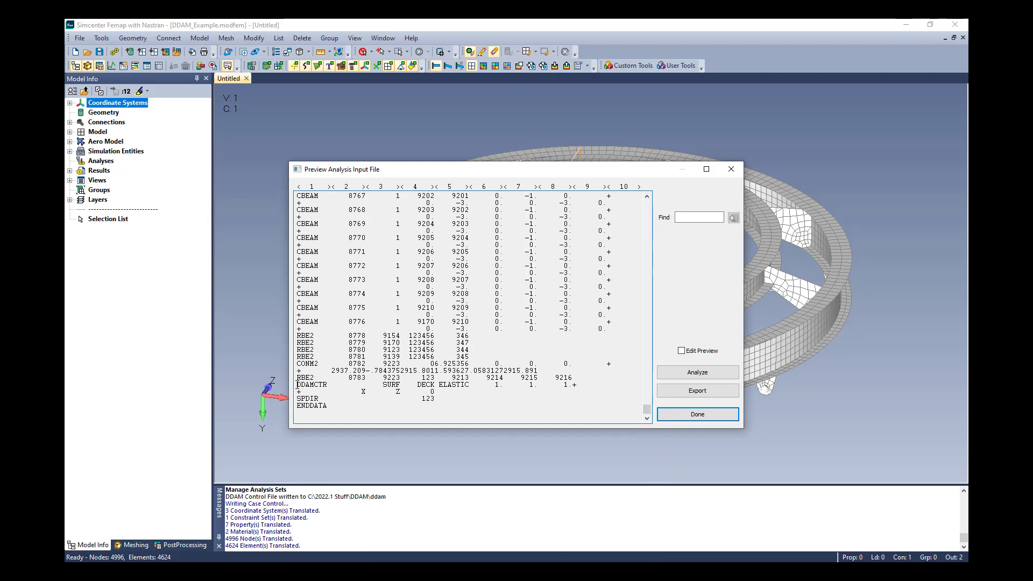
{"action": "left_click_drag", "start_coordinate": [297, 383], "coordinate": [444, 399]}
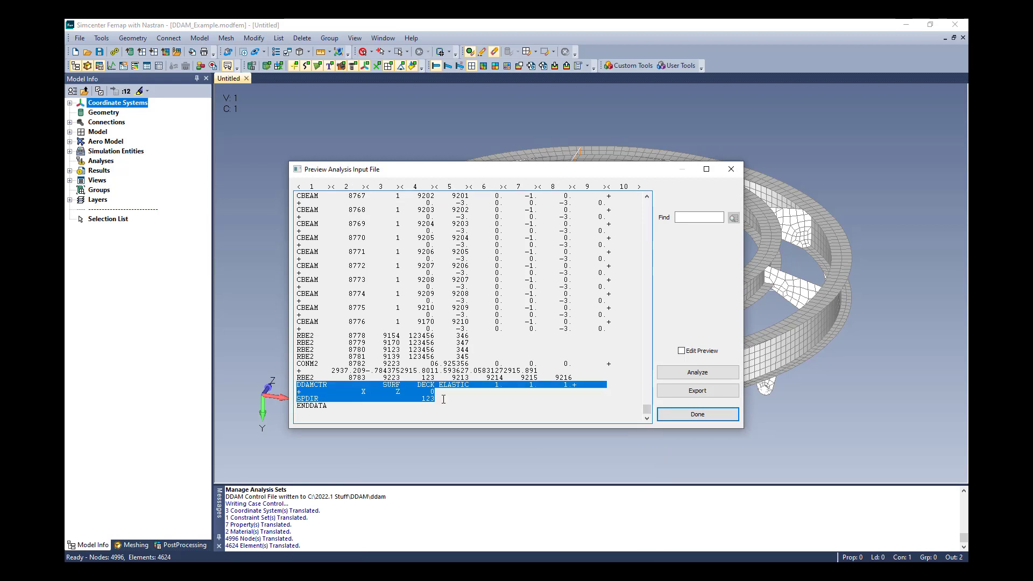
{"action": "left_click", "coordinate": [697, 414]}
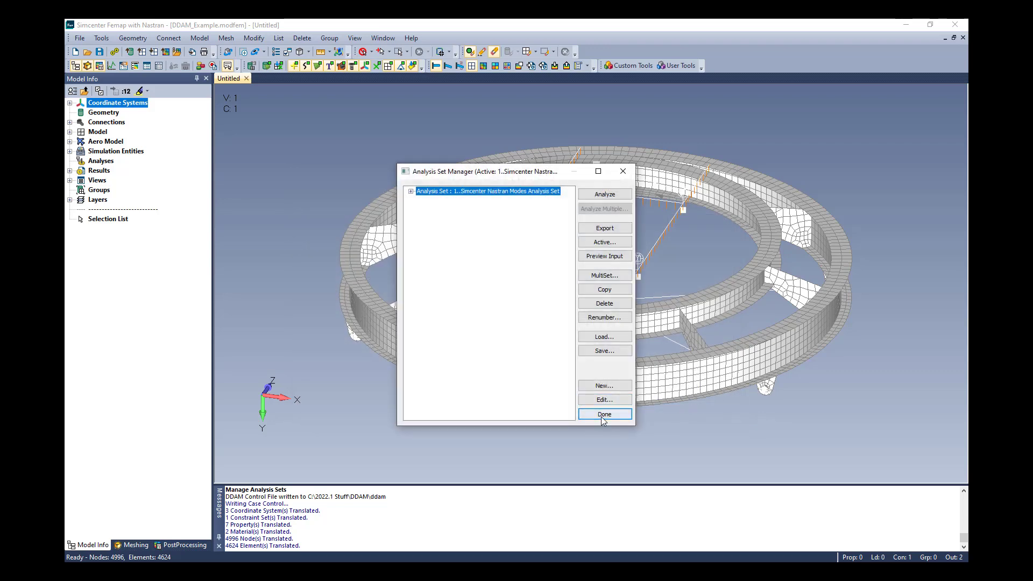
Close the analysis set manager and activate the Summed Modal Y Response output set in the results tree.
{"action": "left_click", "coordinate": [608, 414]}
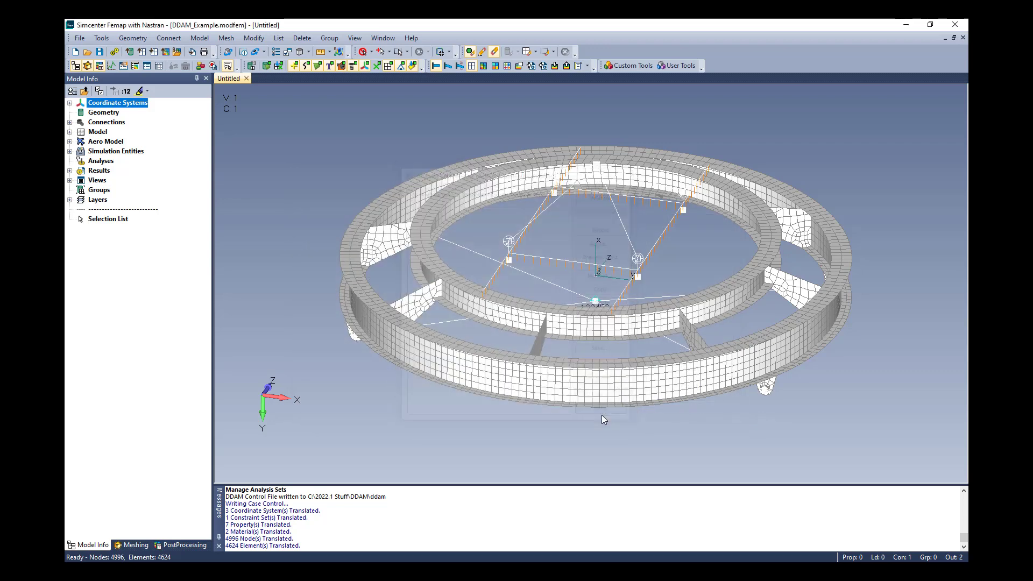
{"action": "left_click", "coordinate": [69, 170]}
{"action": "left_click", "coordinate": [79, 189]}
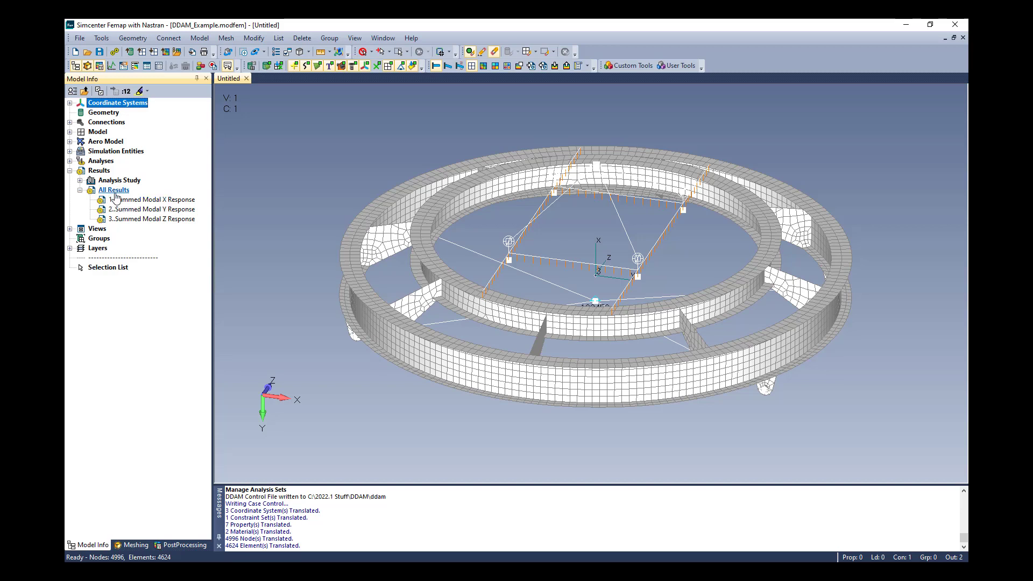
{"action": "double_click", "coordinate": [159, 212]}
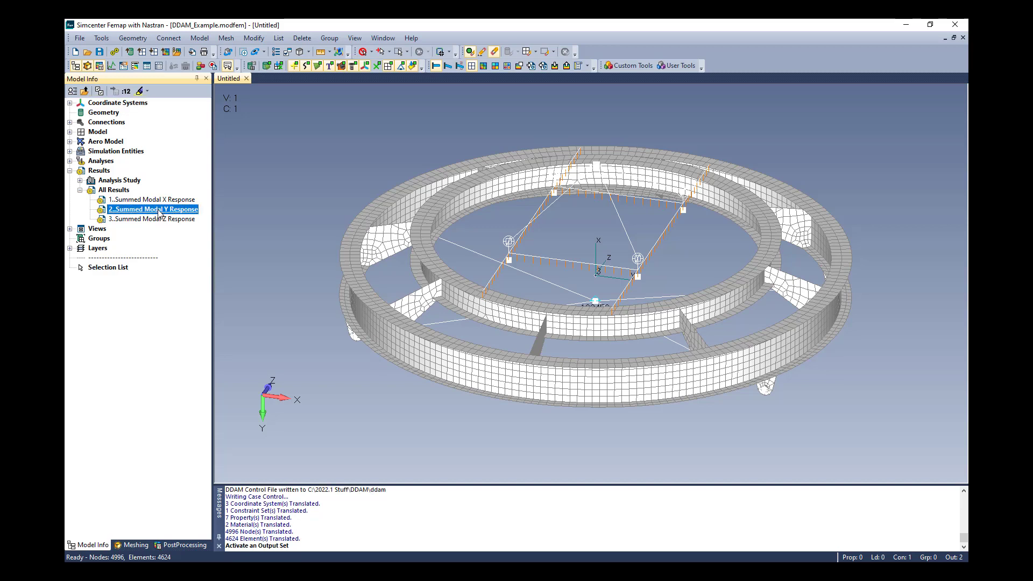
Display the active results as a contour plot with animated deformation.
{"action": "left_click", "coordinate": [484, 66]}
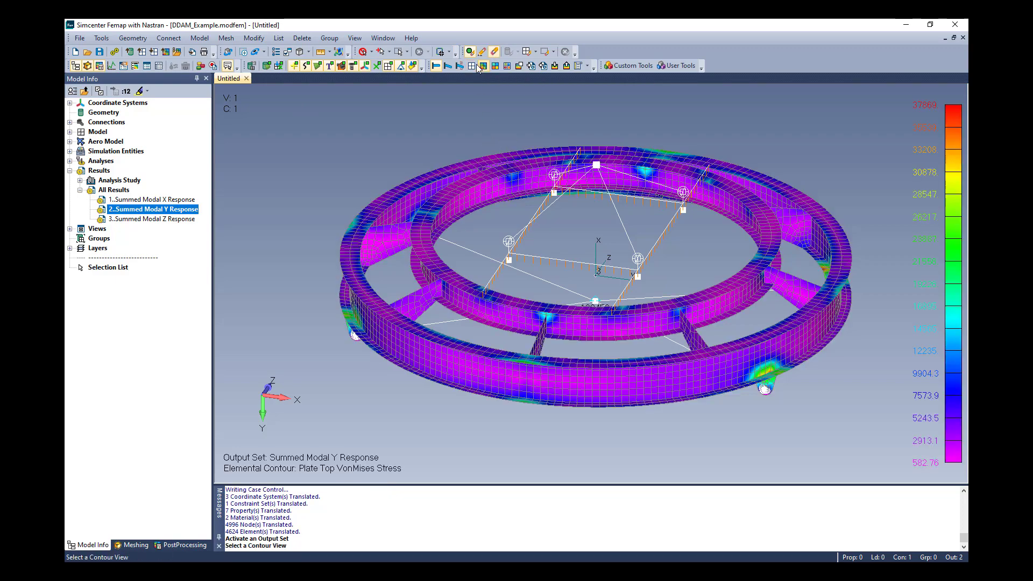
{"action": "left_click", "coordinate": [460, 66]}
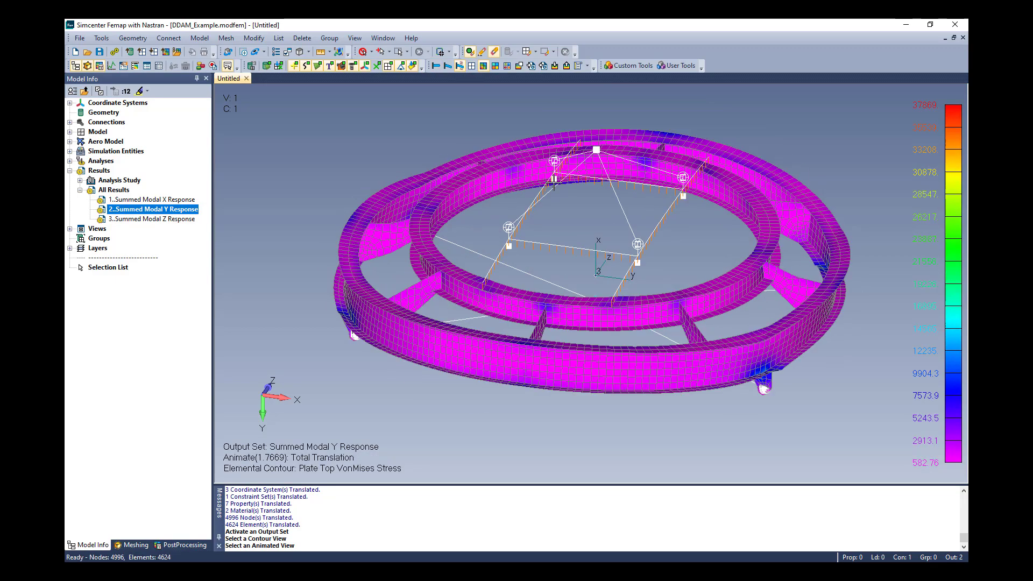